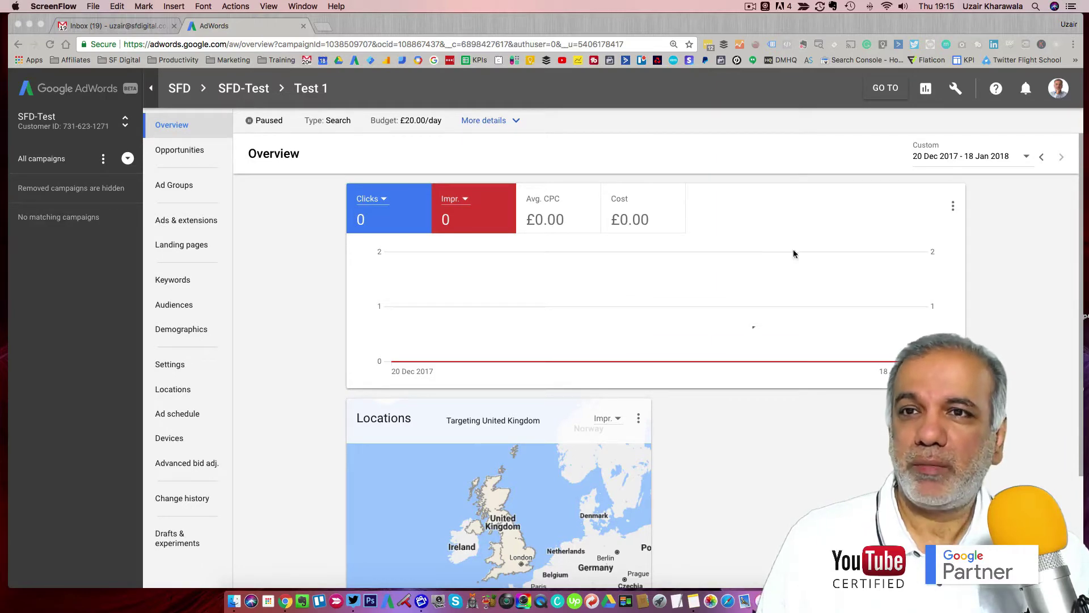
Step: Open the account's conversion actions and start a new one that tracks website conversions
{"action": "left_click", "coordinate": [955, 90]}
{"action": "left_click", "coordinate": [955, 89]}
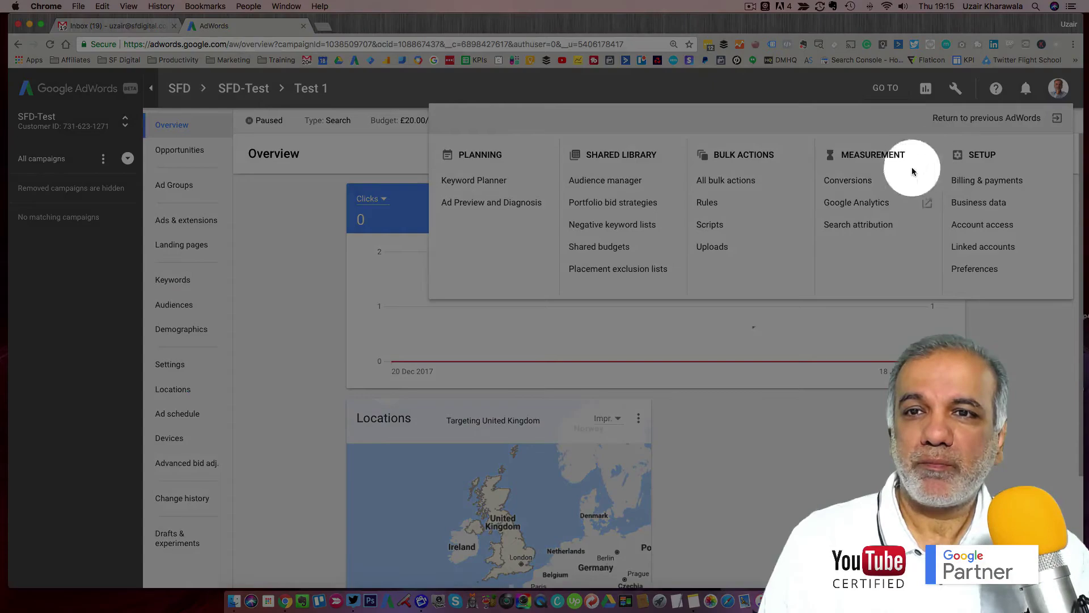
{"action": "left_click", "coordinate": [850, 181]}
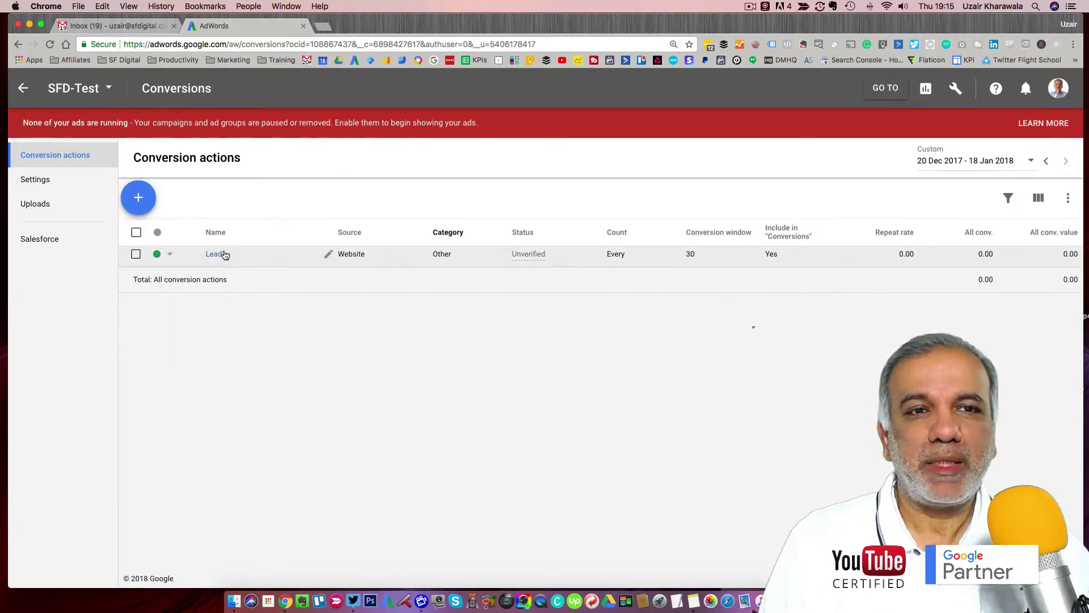
{"action": "left_click", "coordinate": [138, 198]}
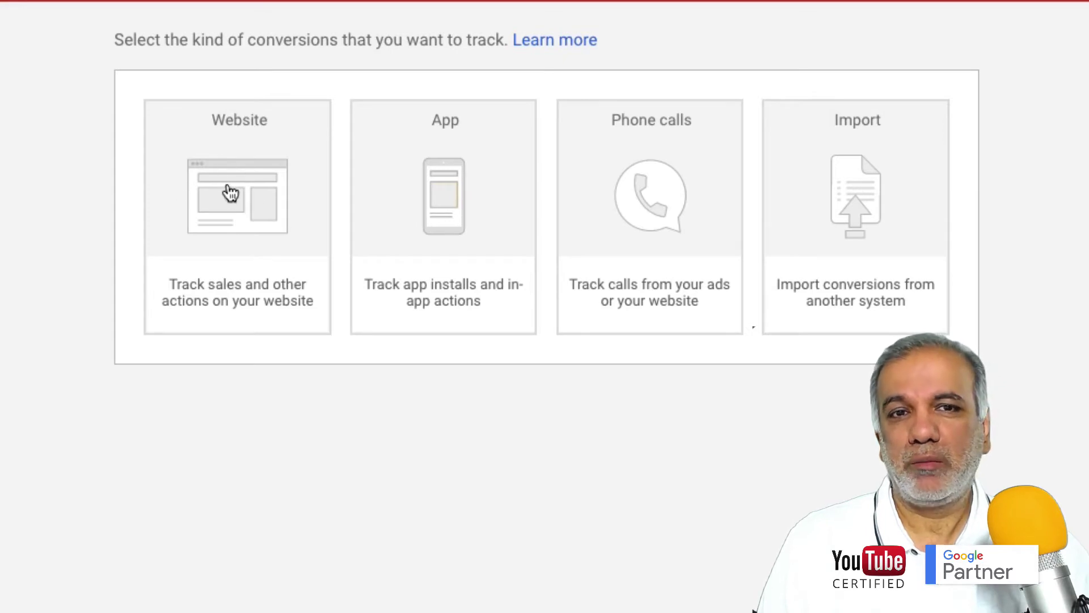
{"action": "left_click", "coordinate": [237, 168]}
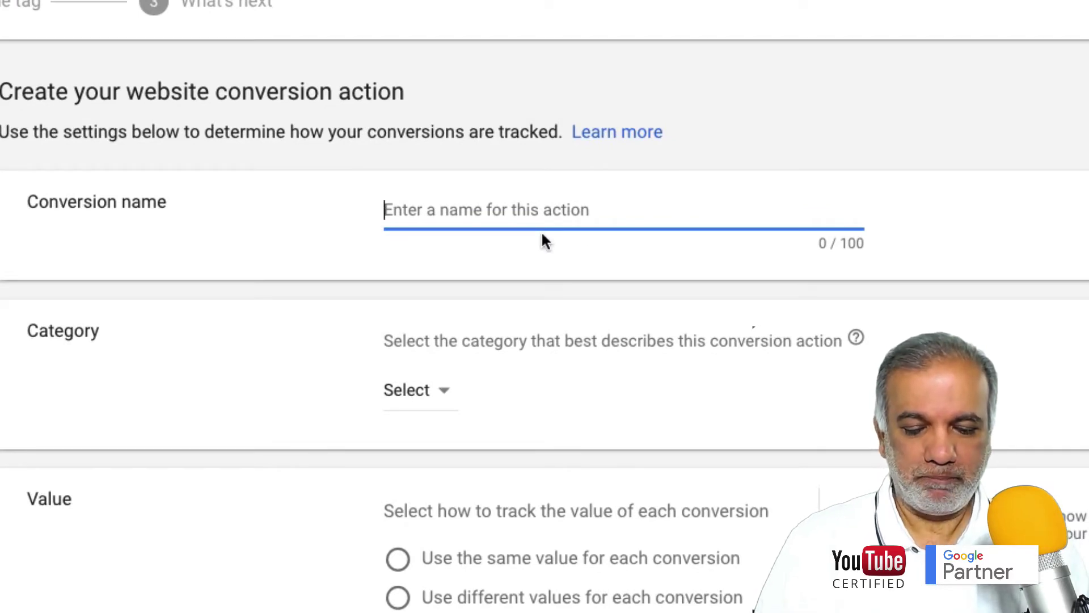
Step: Name the conversion action "Lead Generation via Form" and set its category to Lead
{"action": "type", "text": "Lead"}
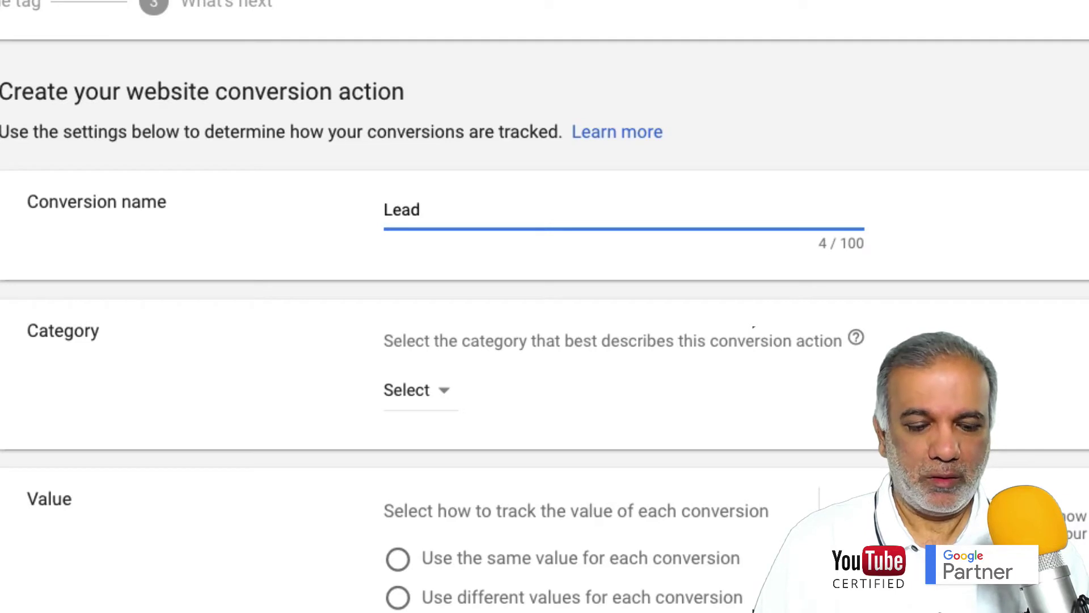
{"action": "type", "text": " Generation"}
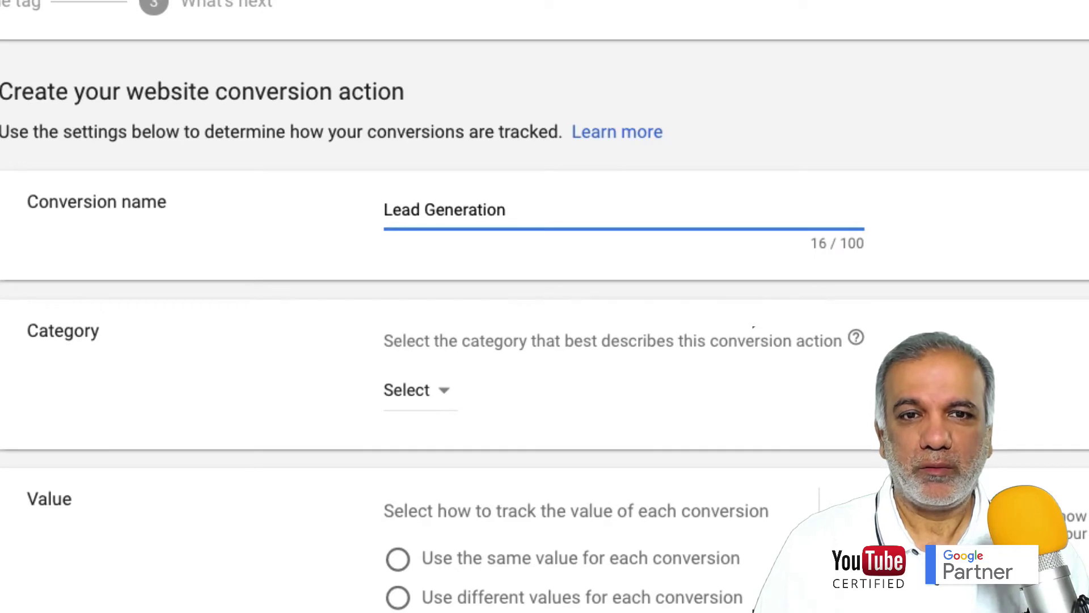
{"action": "type", "text": " via Form"}
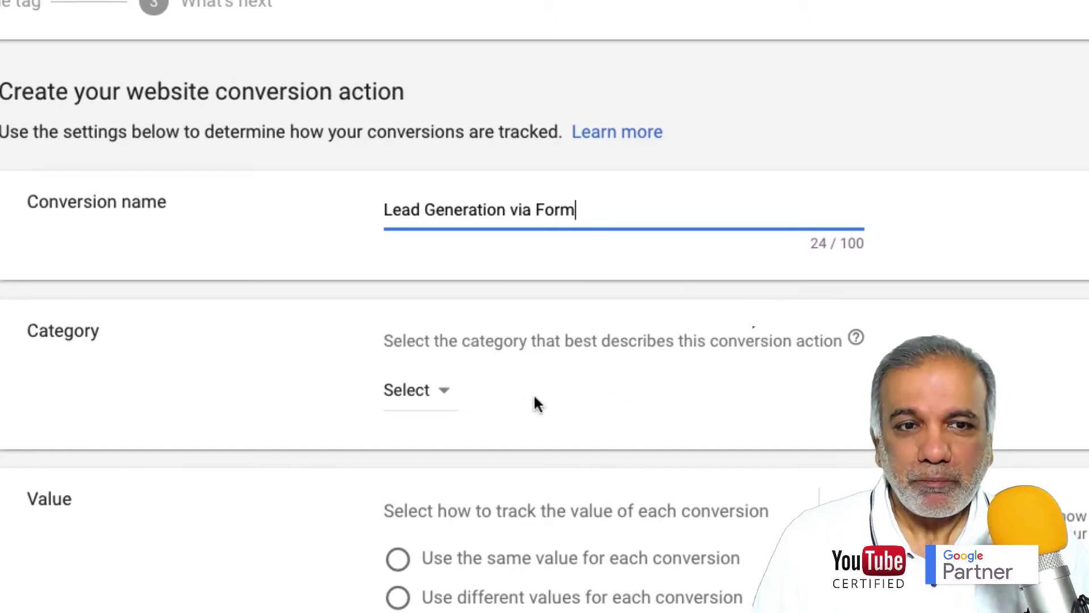
{"action": "scroll", "coordinate": [472, 357], "scroll_direction": "down", "scroll_amount": 2}
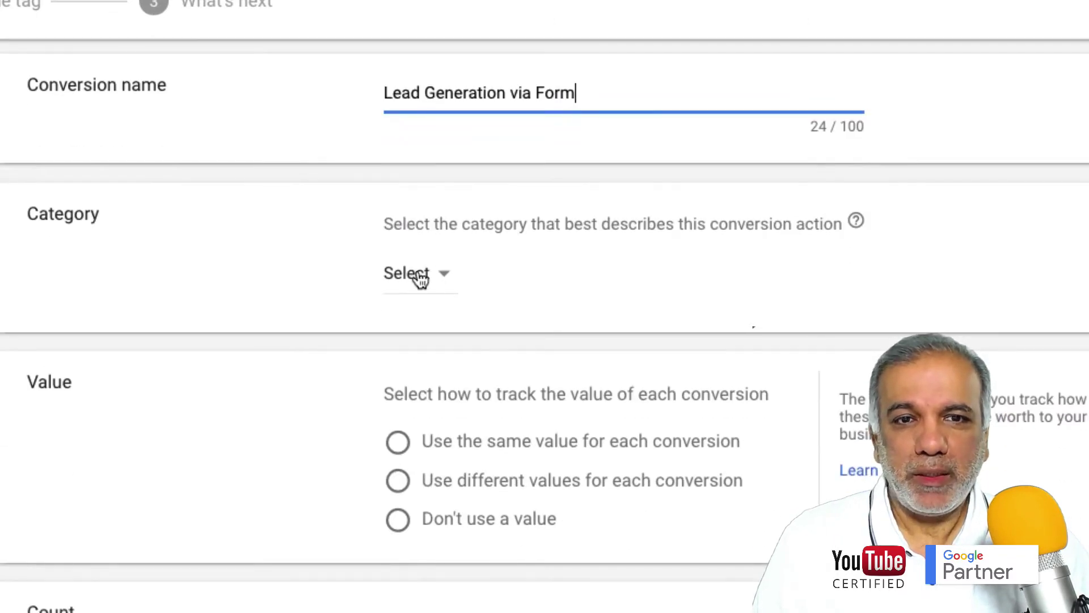
{"action": "left_click", "coordinate": [419, 276]}
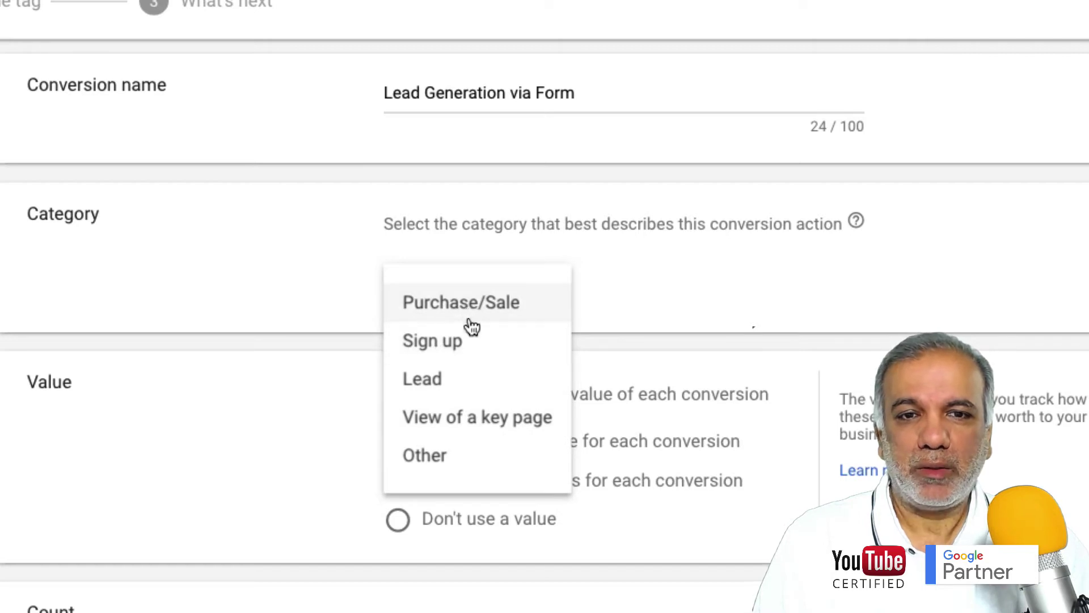
{"action": "left_click", "coordinate": [427, 380]}
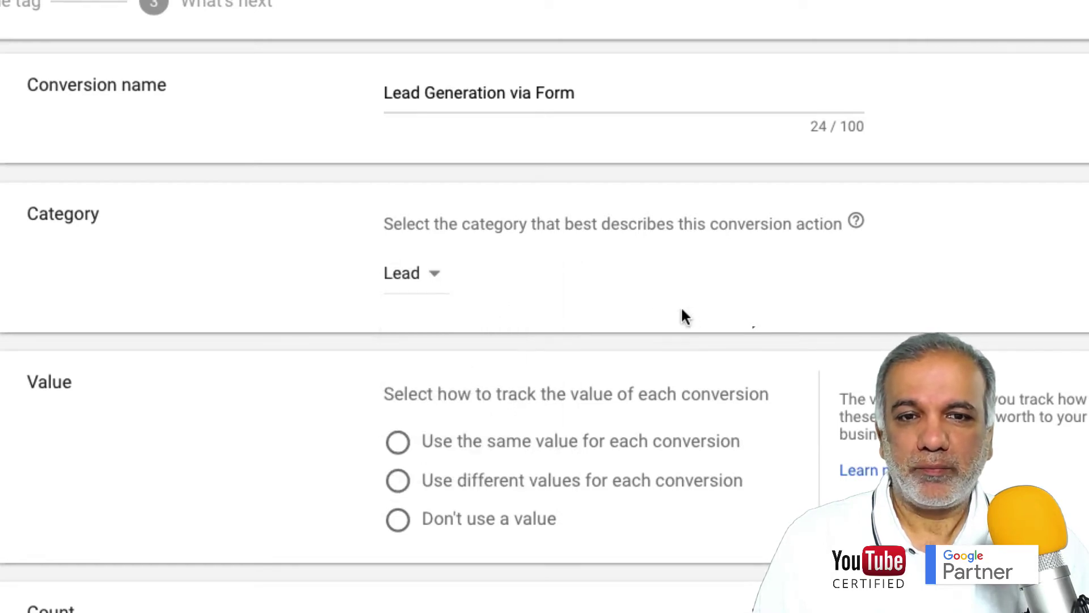
Step: Use the same value for each conversion, setting it to 50 in British Pound (GBP £)
{"action": "scroll", "coordinate": [682, 311], "scroll_direction": "down", "scroll_amount": 4}
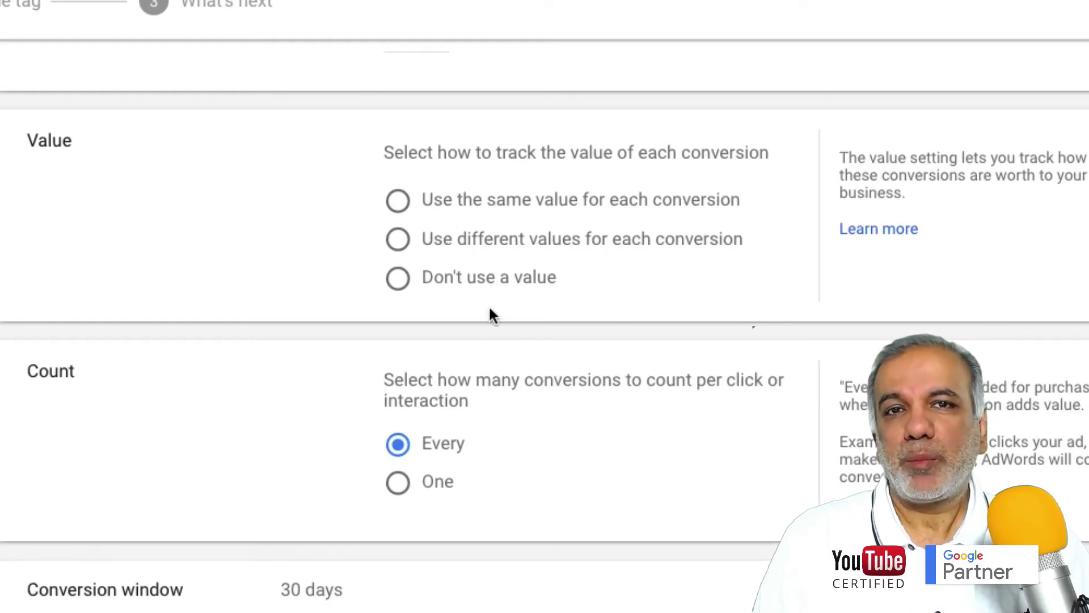
{"action": "left_click", "coordinate": [402, 209]}
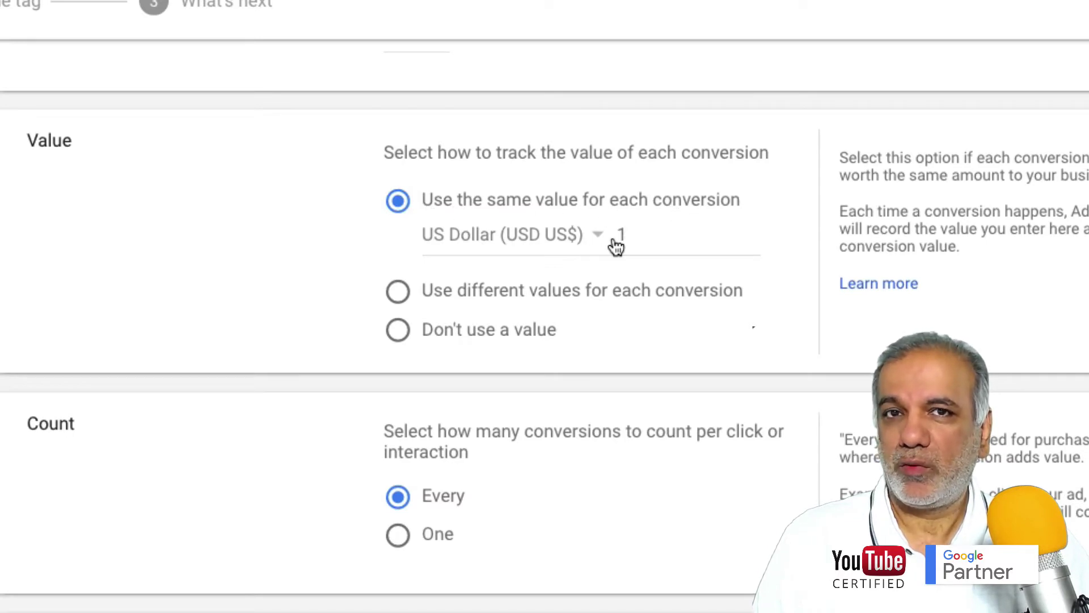
{"action": "left_click", "coordinate": [536, 244]}
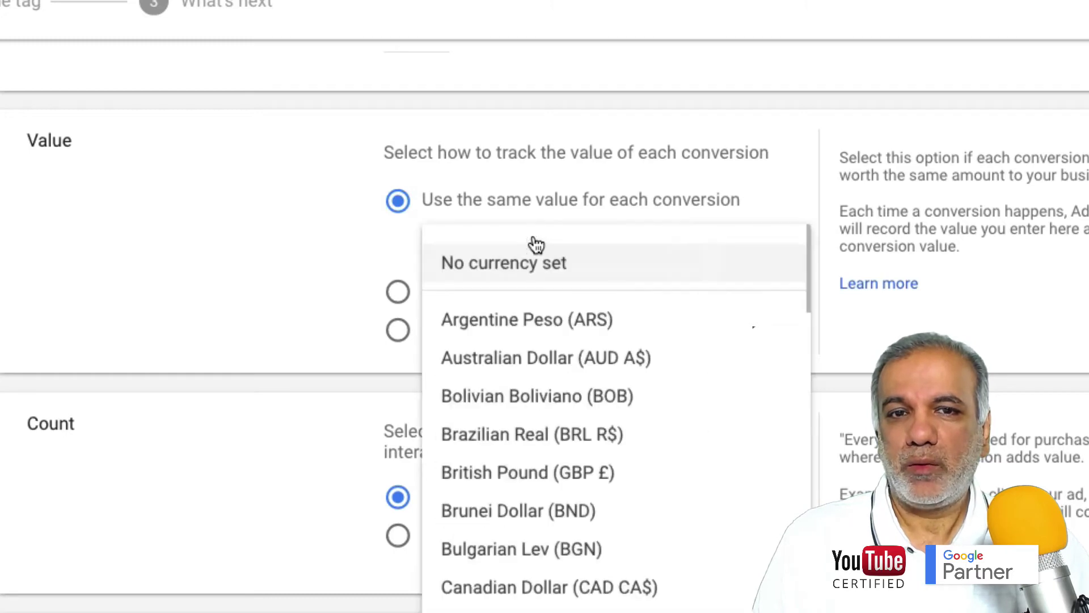
{"action": "left_click", "coordinate": [533, 472]}
{"action": "left_click", "coordinate": [652, 237]}
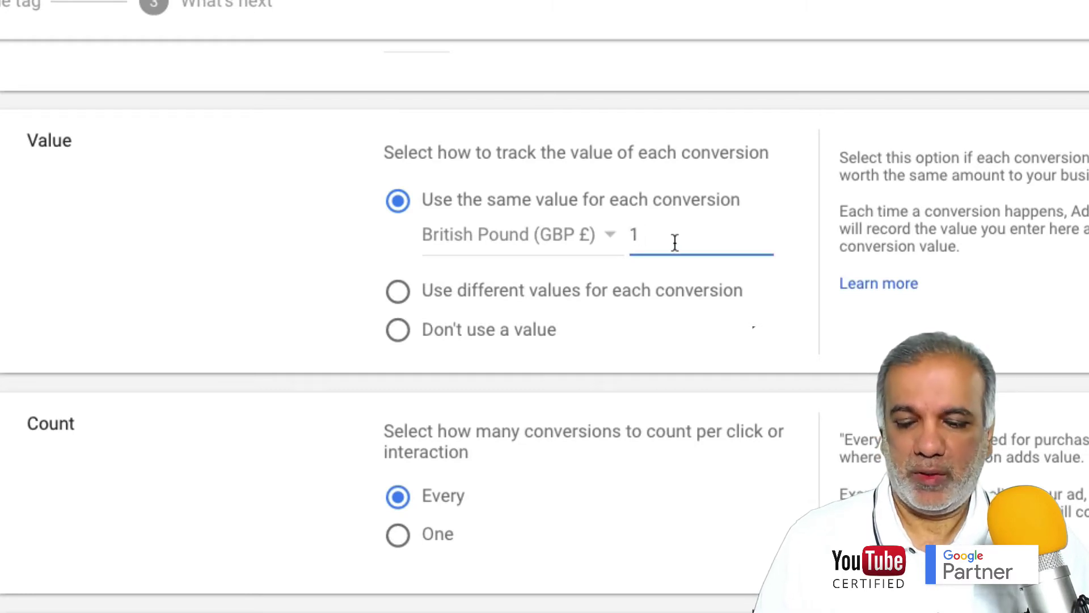
{"action": "key", "text": "BackSpace"}
{"action": "type", "text": "50"}
{"action": "key", "text": "Tab"}
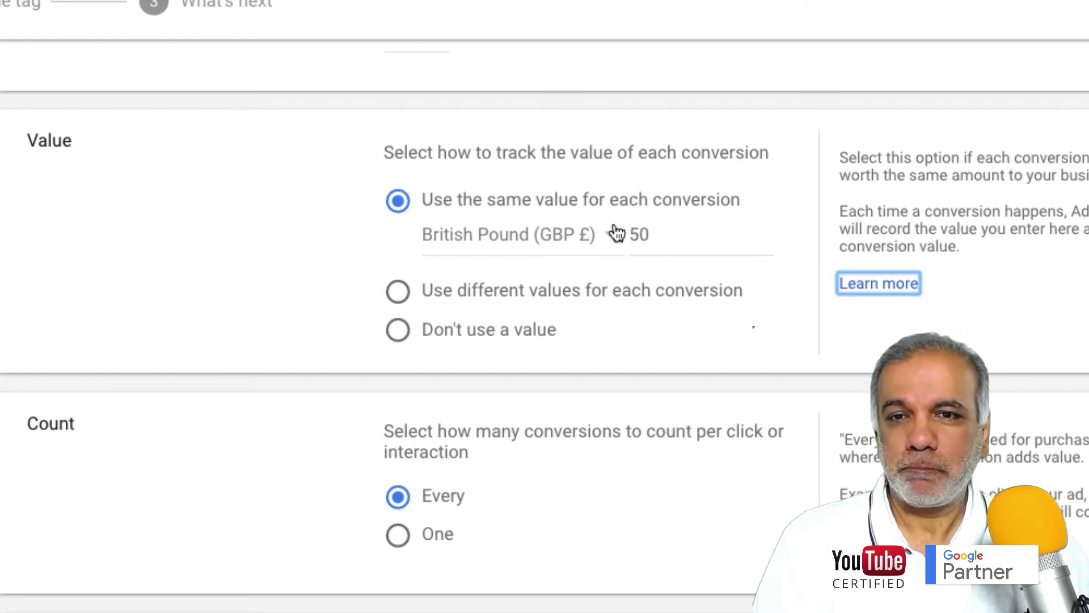
Step: Try the different-values and no-value tracking options, and return to using the same value for each conversion
{"action": "left_click", "coordinate": [398, 294]}
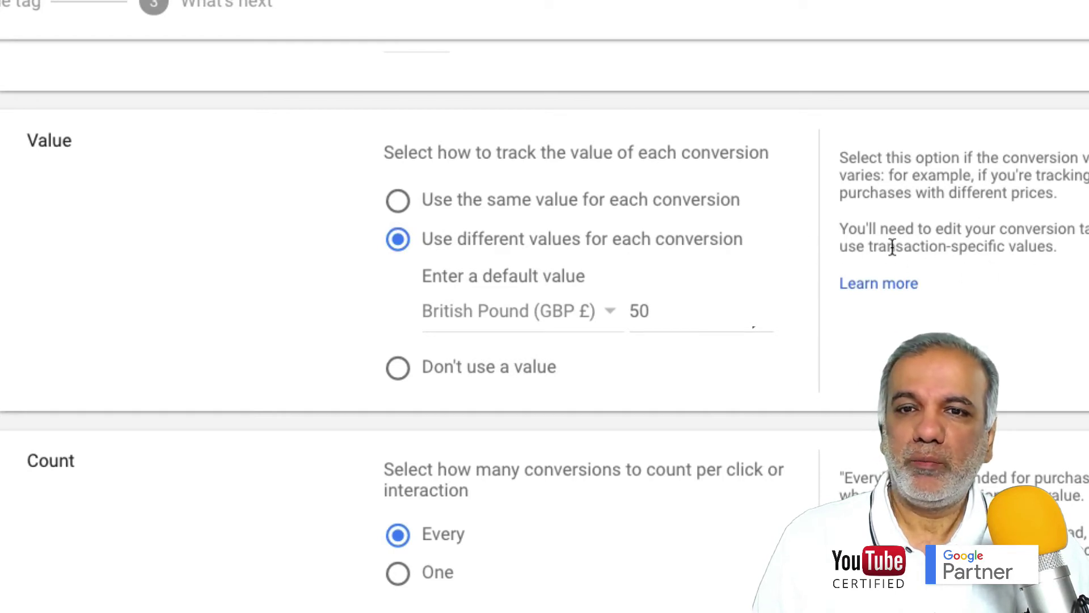
{"action": "left_click_drag", "start_coordinate": [887, 231], "coordinate": [1087, 247]}
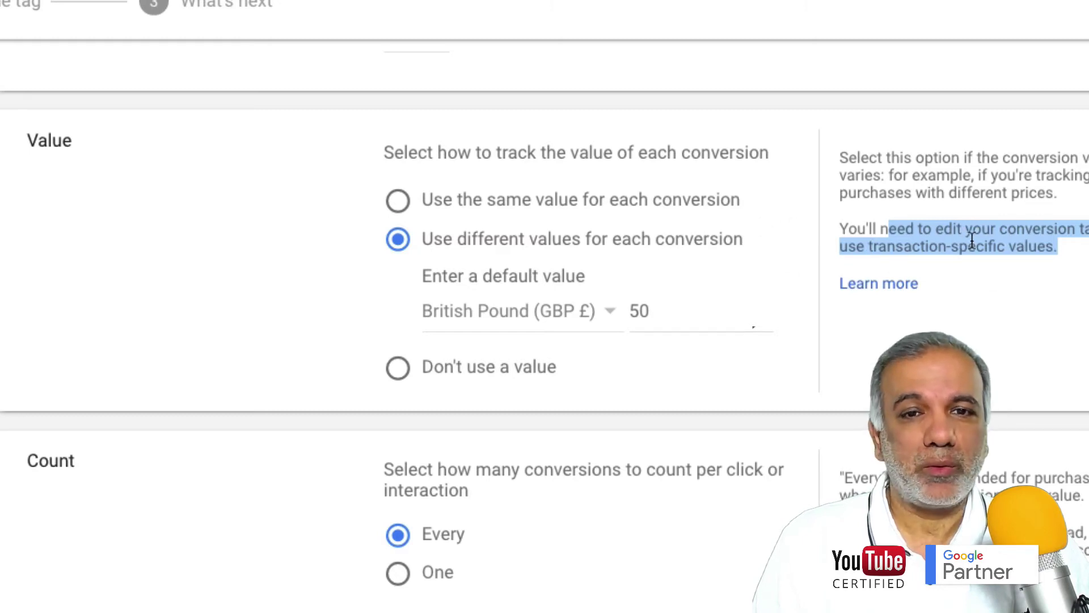
{"action": "left_click", "coordinate": [397, 369]}
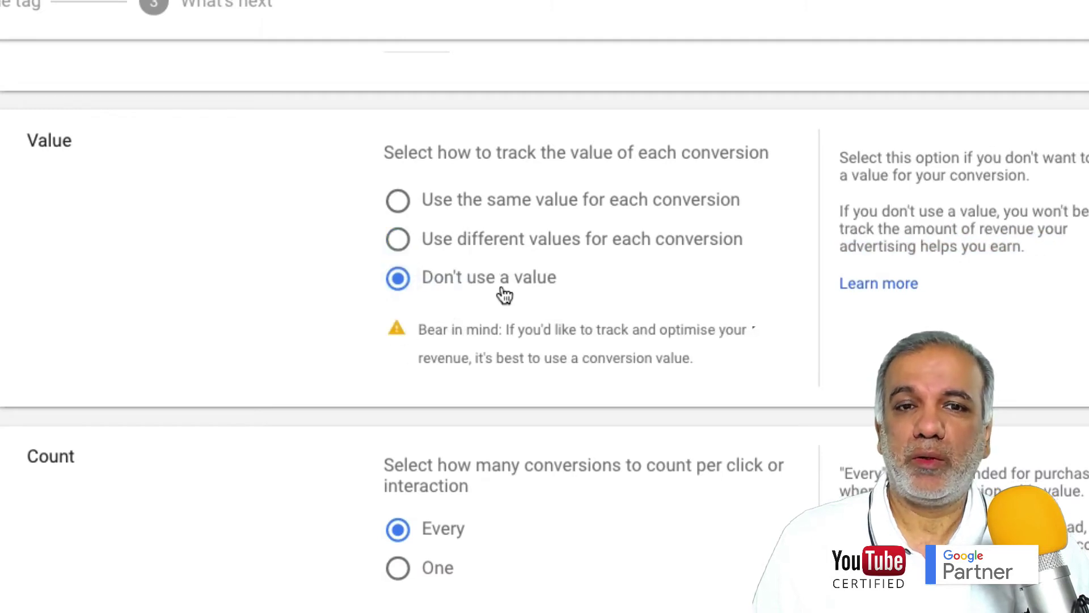
{"action": "left_click", "coordinate": [398, 202]}
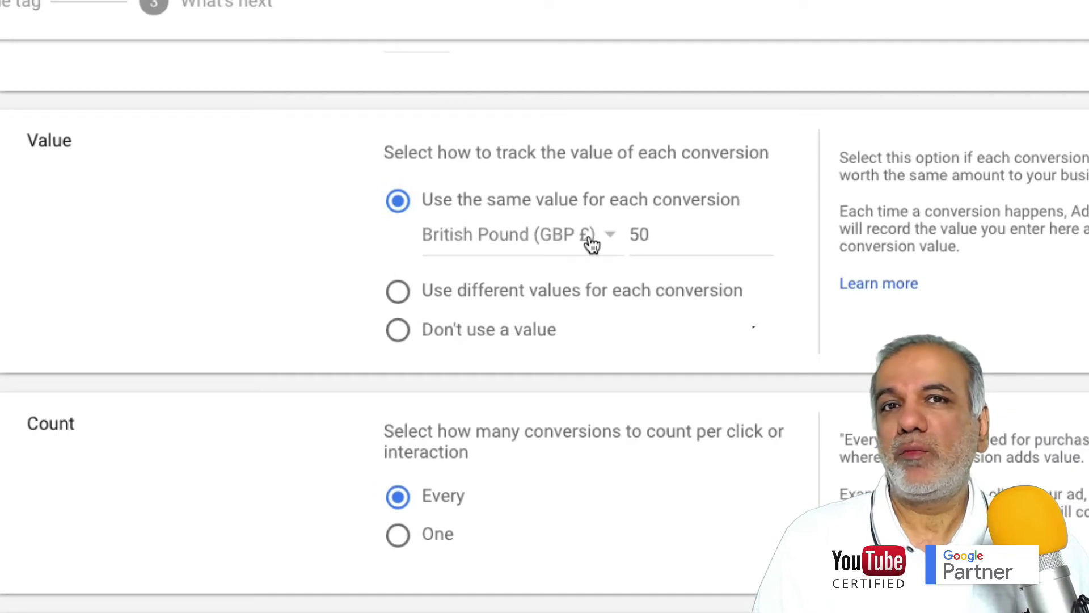
Step: Change the conversion value to 1 and set it back to 50
{"action": "left_click_drag", "start_coordinate": [631, 233], "coordinate": [650, 231]}
{"action": "type", "text": "1"}
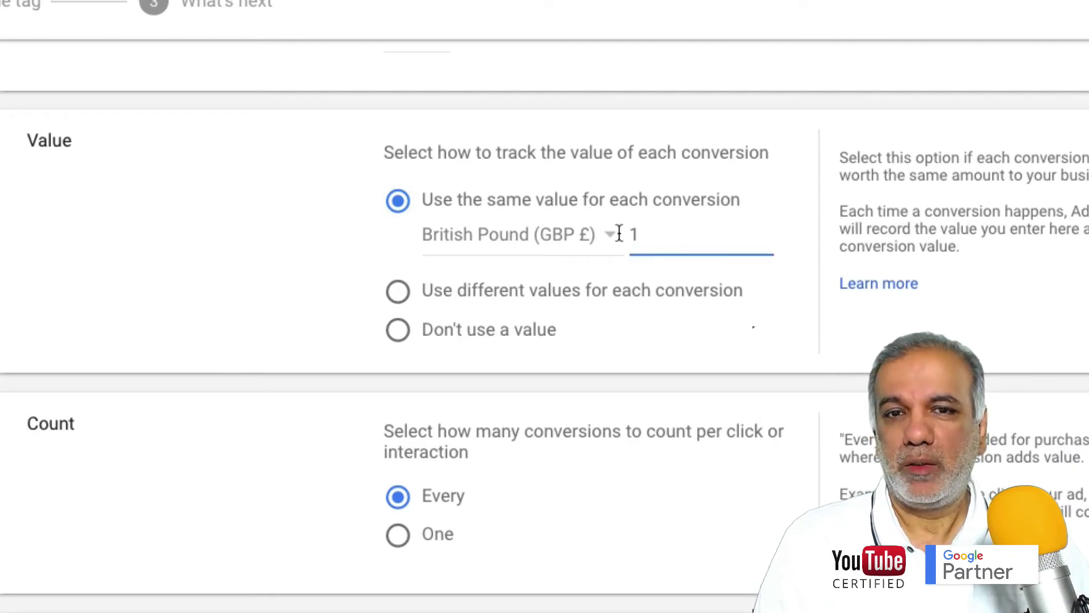
{"action": "key", "text": "ctrl+a"}
{"action": "type", "text": "50"}
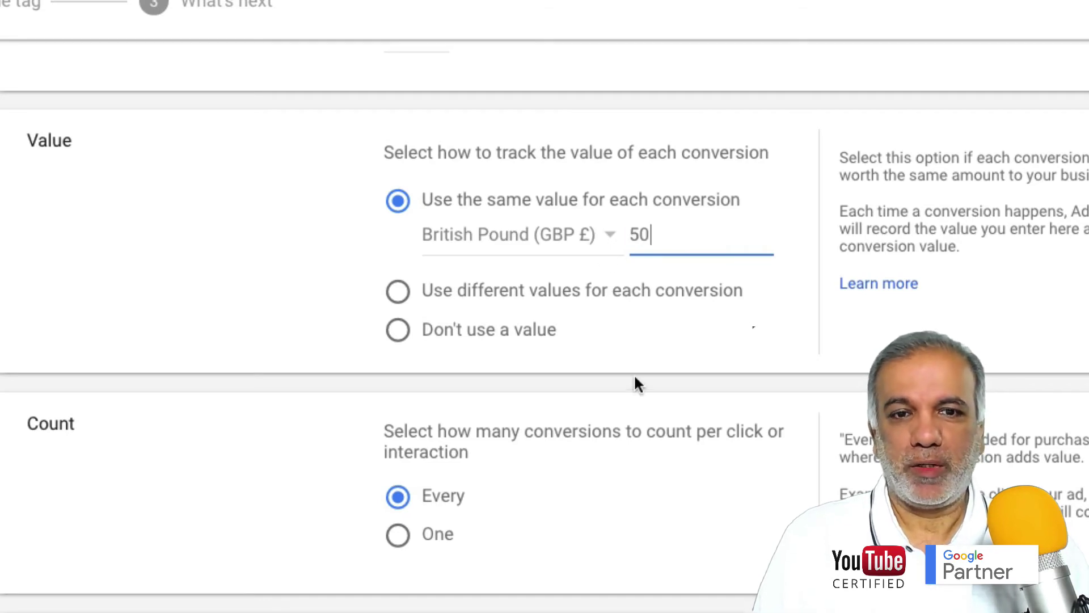
{"action": "left_click", "coordinate": [340, 406]}
Step: Review how conversions are counted per click or interaction and set the count to One
{"action": "scroll", "coordinate": [539, 445], "scroll_direction": "down", "scroll_amount": 2}
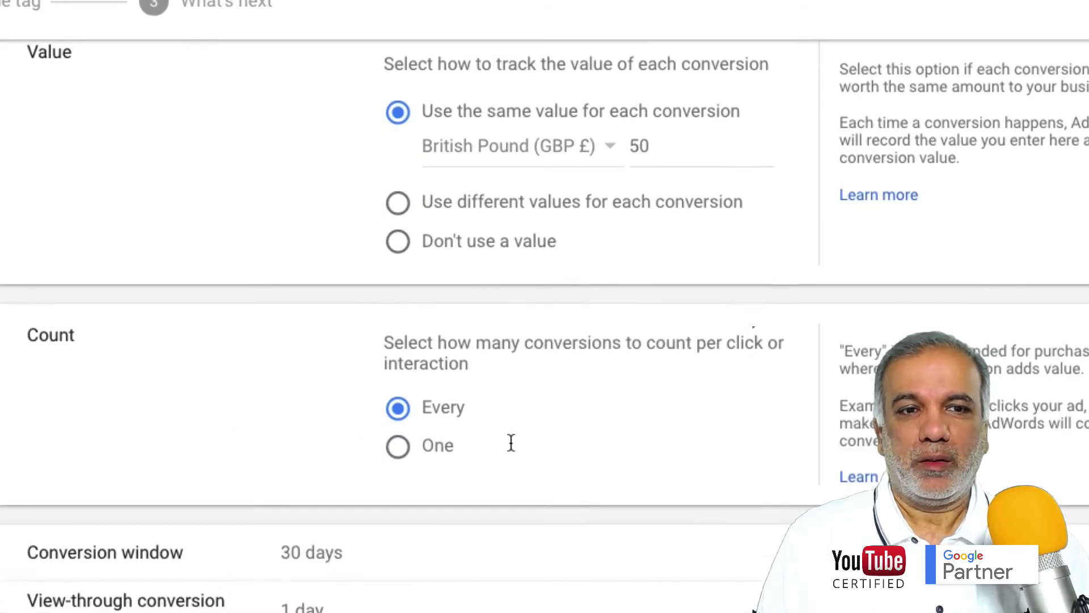
{"action": "scroll", "coordinate": [511, 442], "scroll_direction": "down", "scroll_amount": 1}
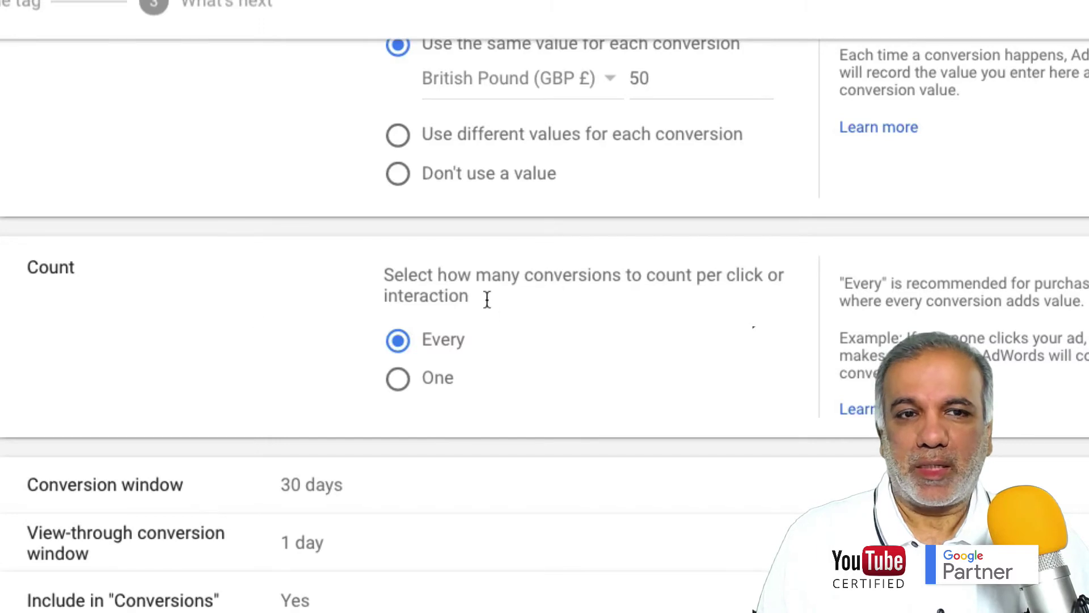
{"action": "left_click_drag", "start_coordinate": [421, 282], "coordinate": [717, 306]}
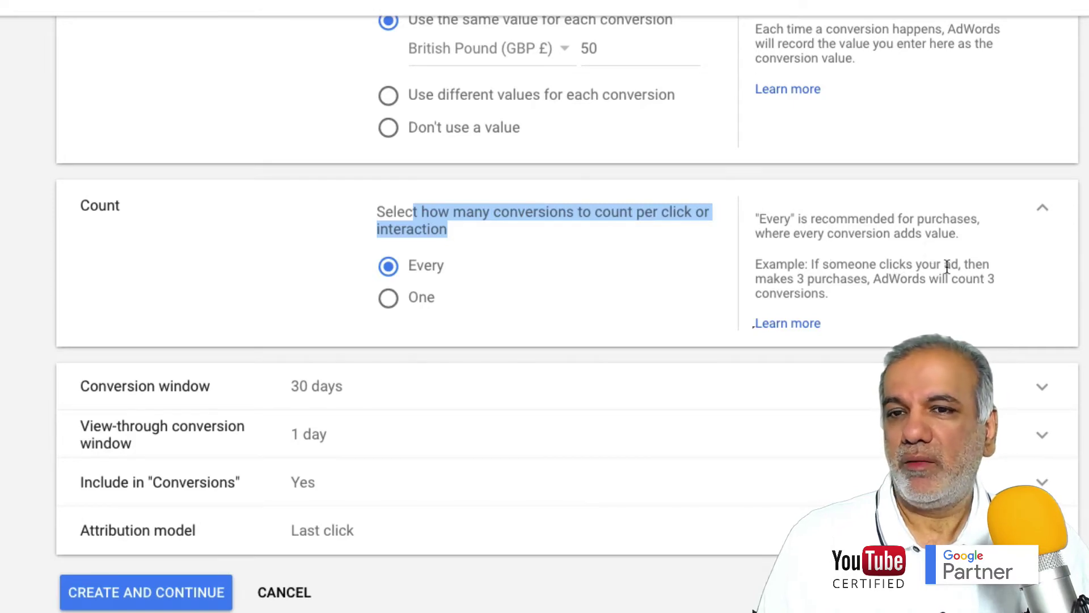
{"action": "left_click_drag", "start_coordinate": [797, 279], "coordinate": [994, 285]}
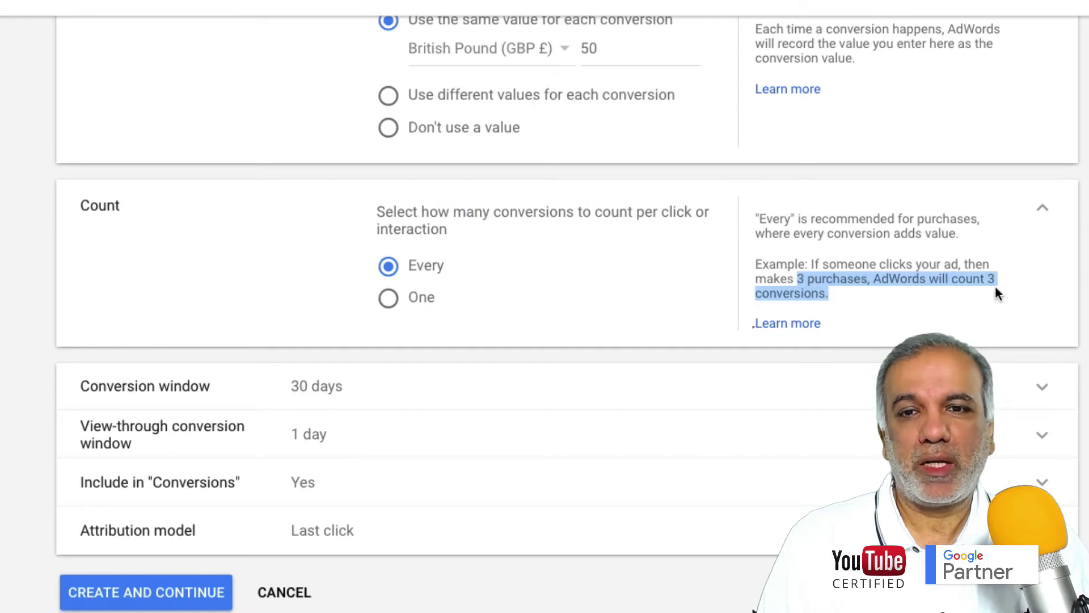
{"action": "left_click", "coordinate": [390, 304]}
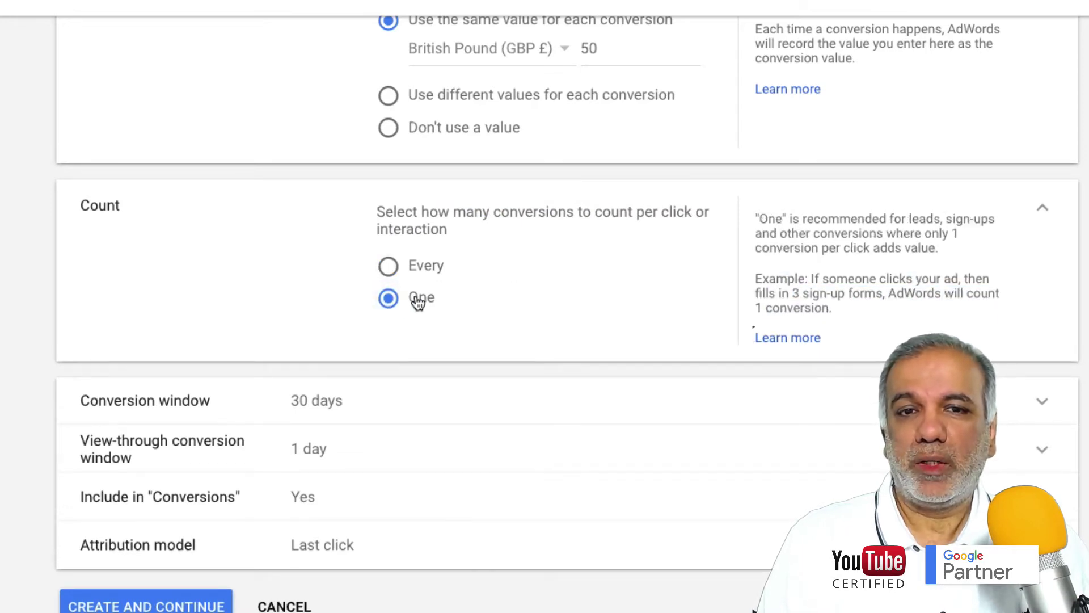
{"action": "left_click_drag", "start_coordinate": [820, 280], "coordinate": [967, 294]}
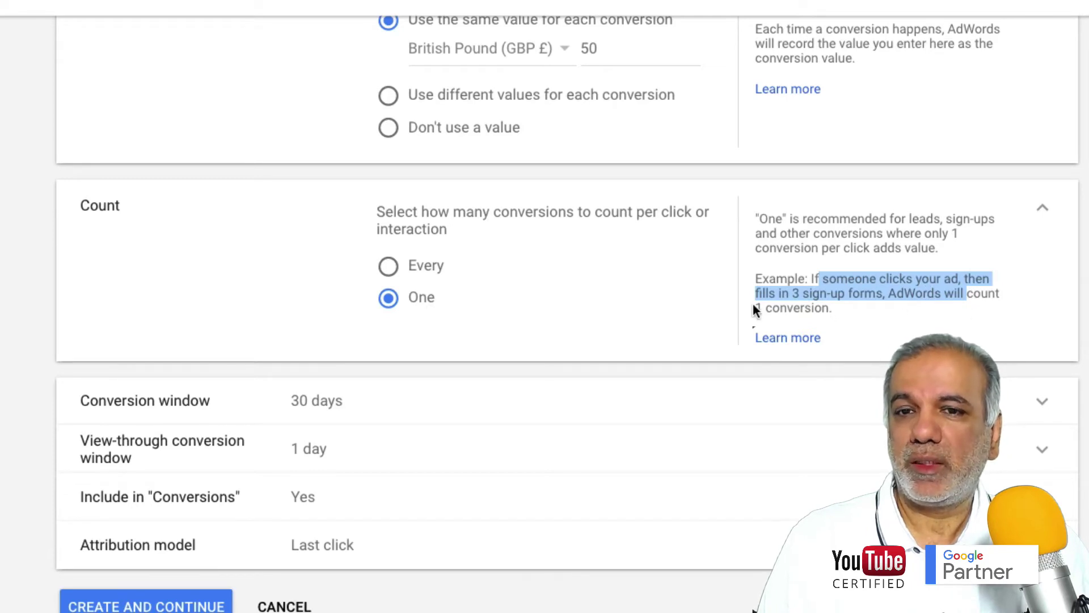
{"action": "left_click_drag", "start_coordinate": [756, 308], "coordinate": [828, 308]}
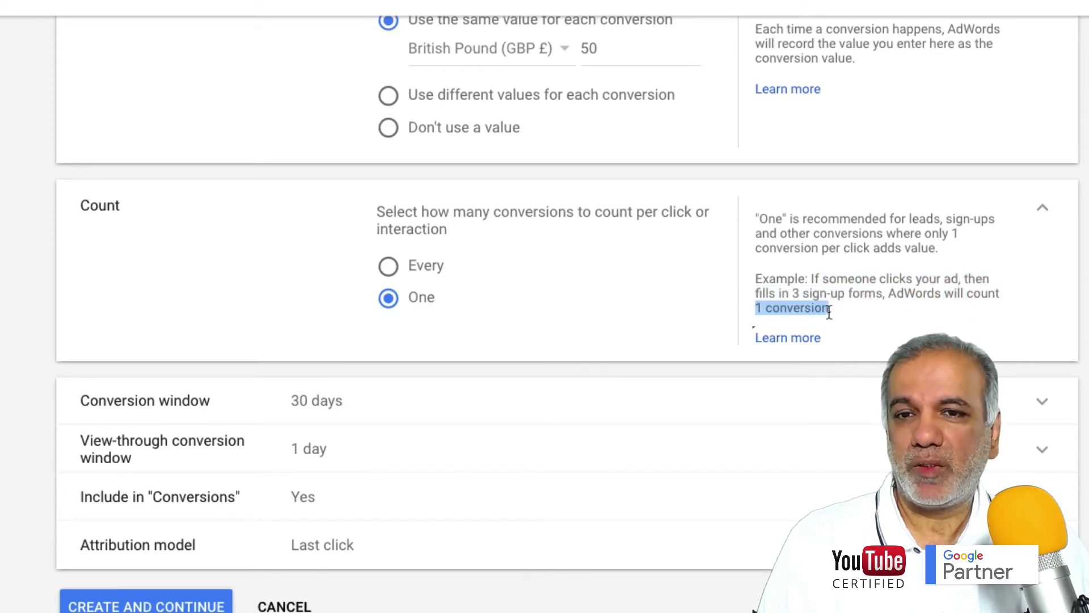
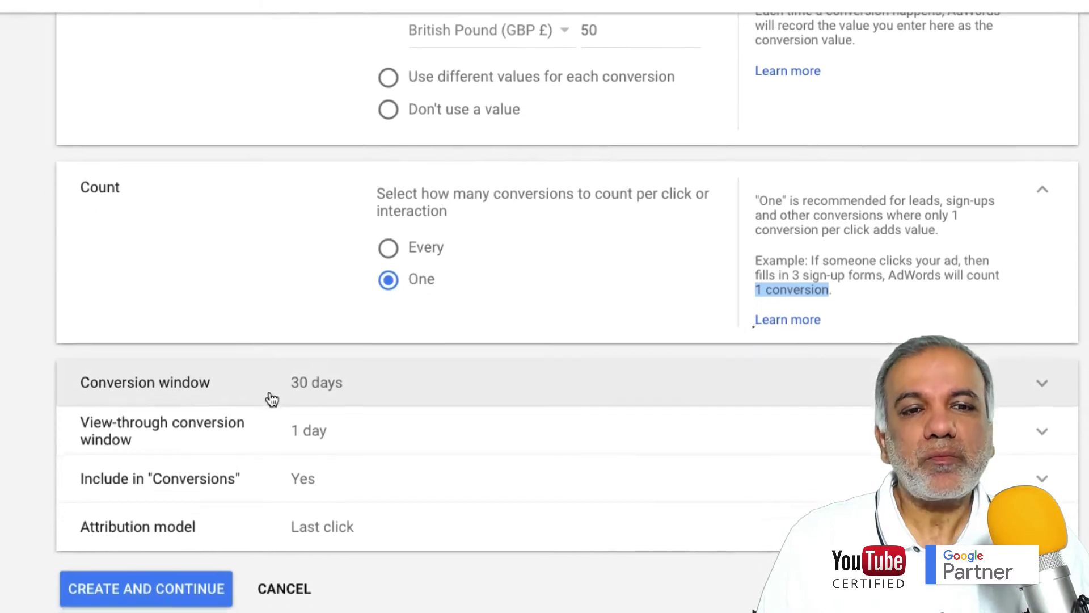
Step: Review how long conversions are tracked after an ad interaction, compare the available conversion window durations, and keep 30 days
{"action": "left_click", "coordinate": [311, 392]}
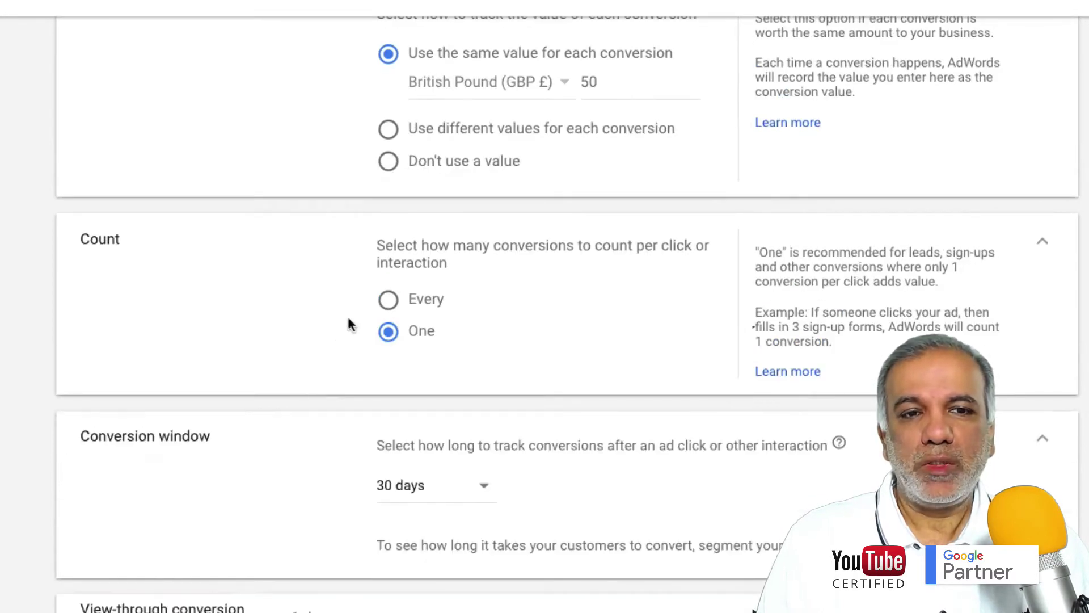
{"action": "scroll", "coordinate": [301, 309], "scroll_direction": "down", "scroll_amount": 3}
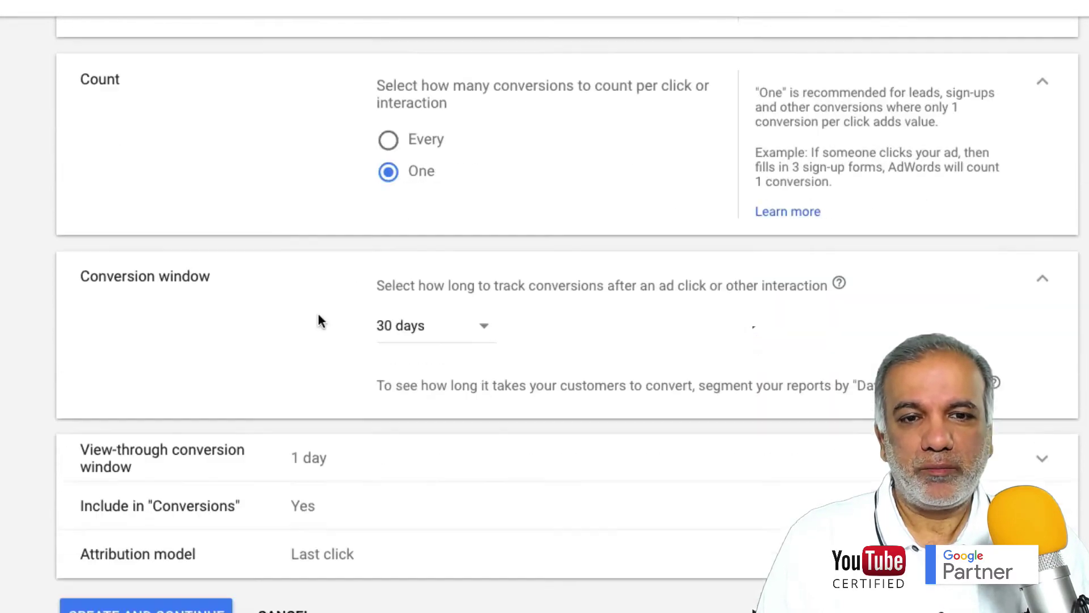
{"action": "left_click_drag", "start_coordinate": [457, 266], "coordinate": [797, 264]}
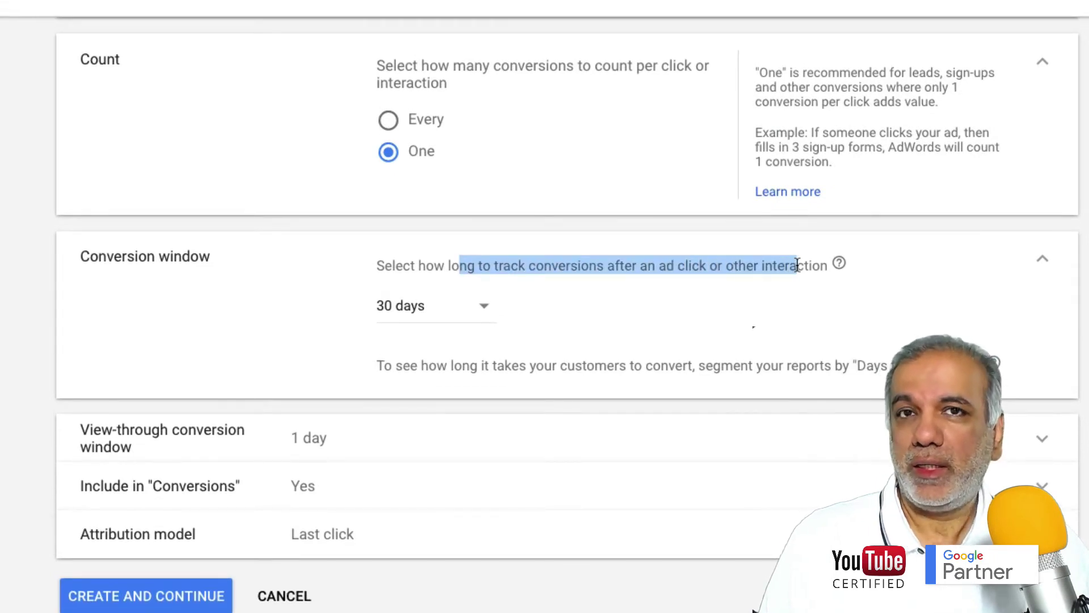
{"action": "left_click", "coordinate": [482, 309]}
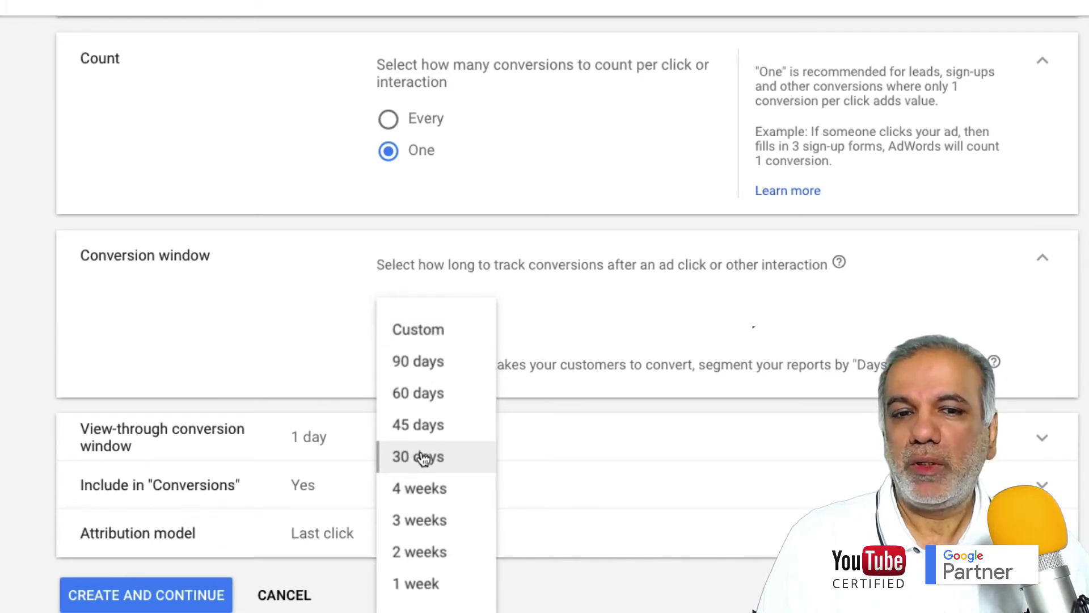
{"action": "left_click", "coordinate": [570, 327]}
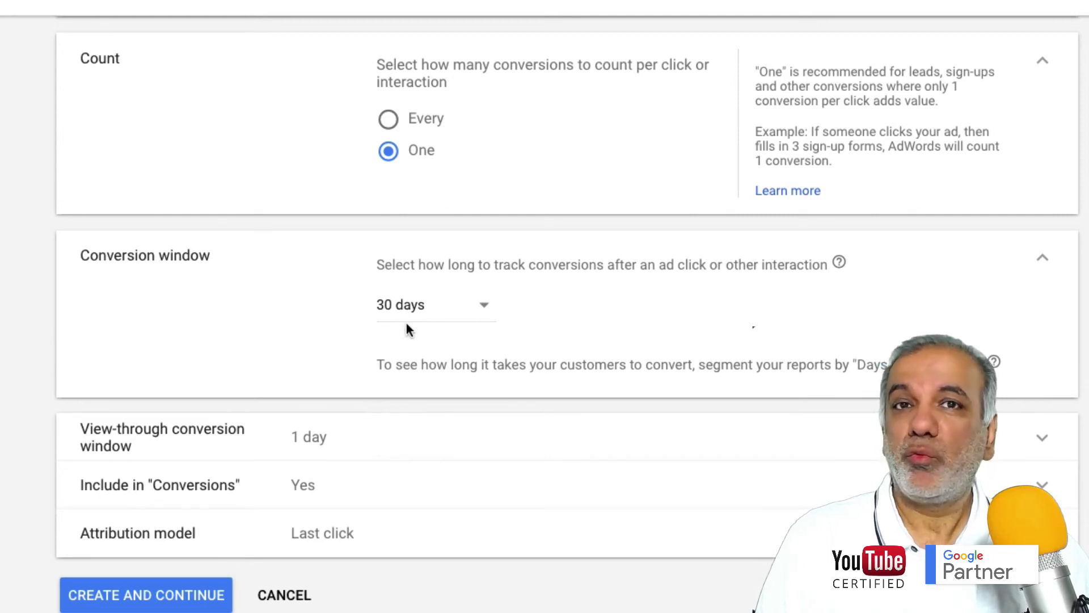
{"action": "left_click", "coordinate": [482, 310]}
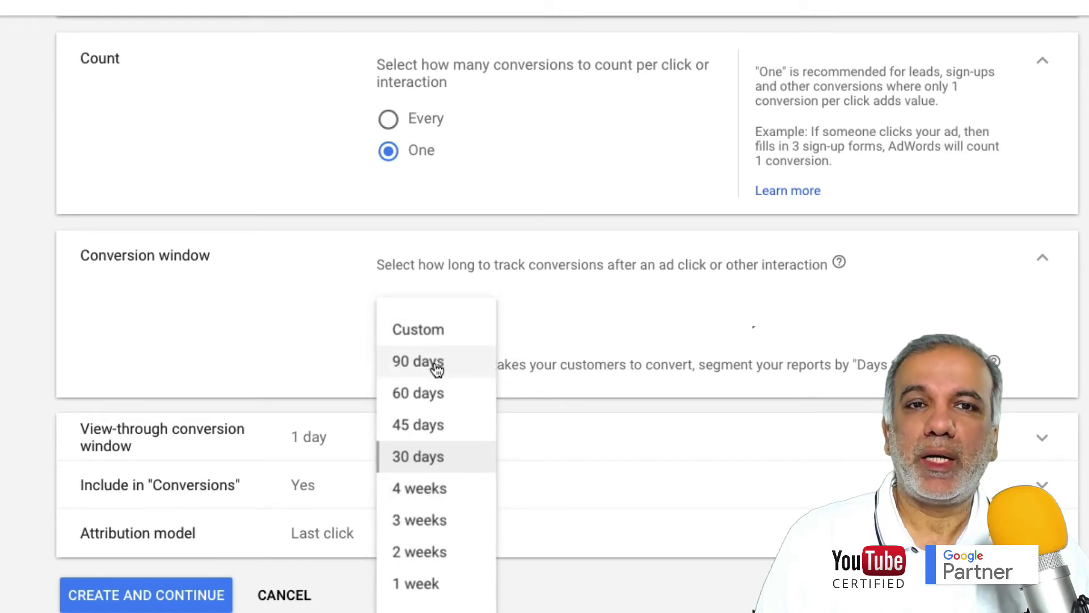
{"action": "left_click", "coordinate": [580, 330]}
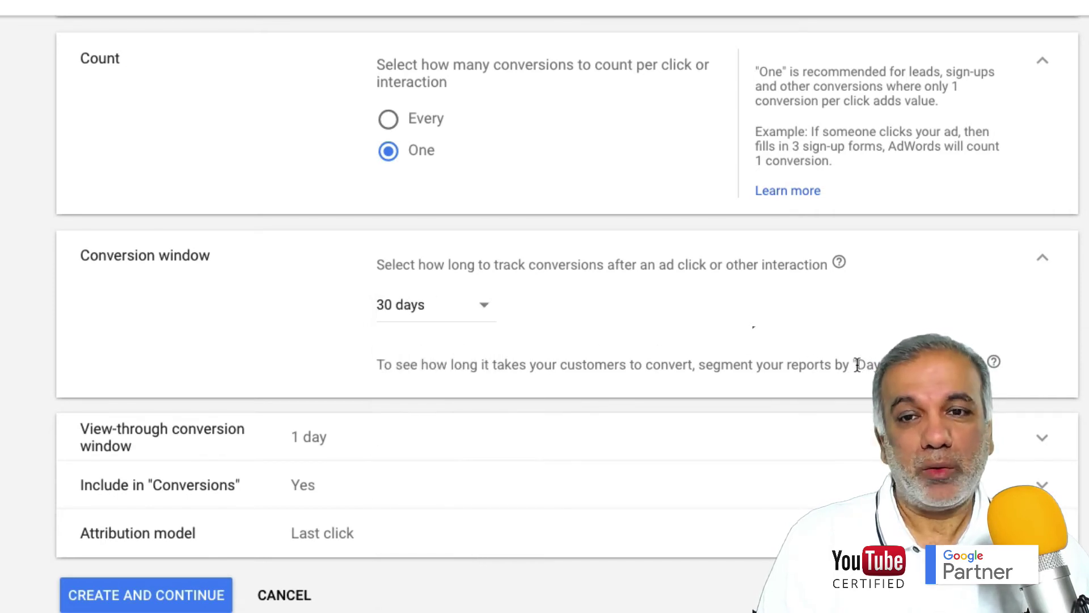
{"action": "scroll", "coordinate": [968, 343], "scroll_direction": "down", "scroll_amount": 2}
{"action": "left_click_drag", "start_coordinate": [857, 364], "coordinate": [983, 301]}
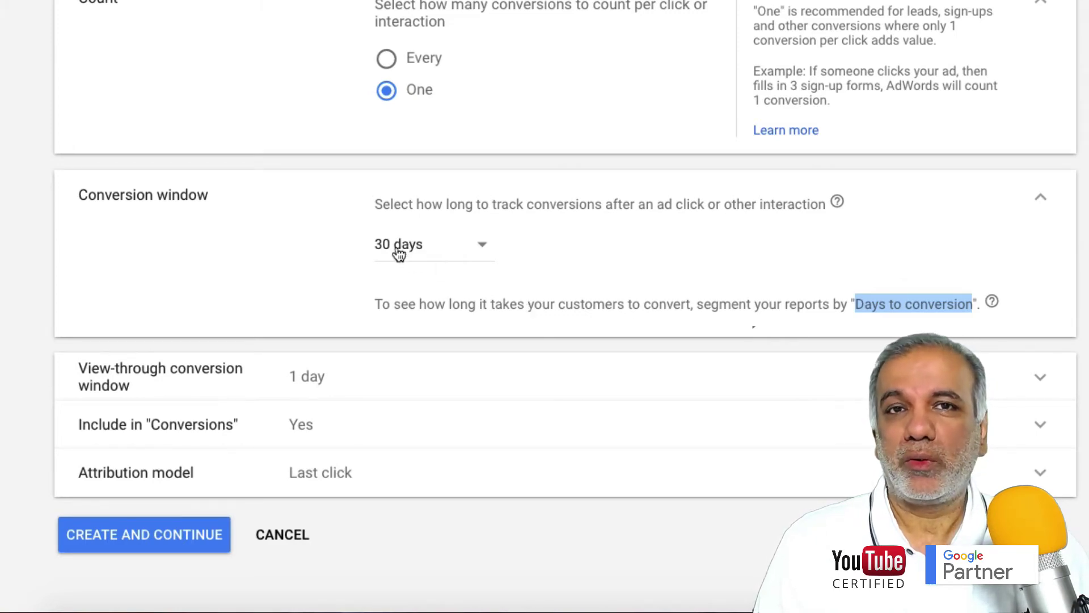
{"action": "left_click", "coordinate": [482, 248]}
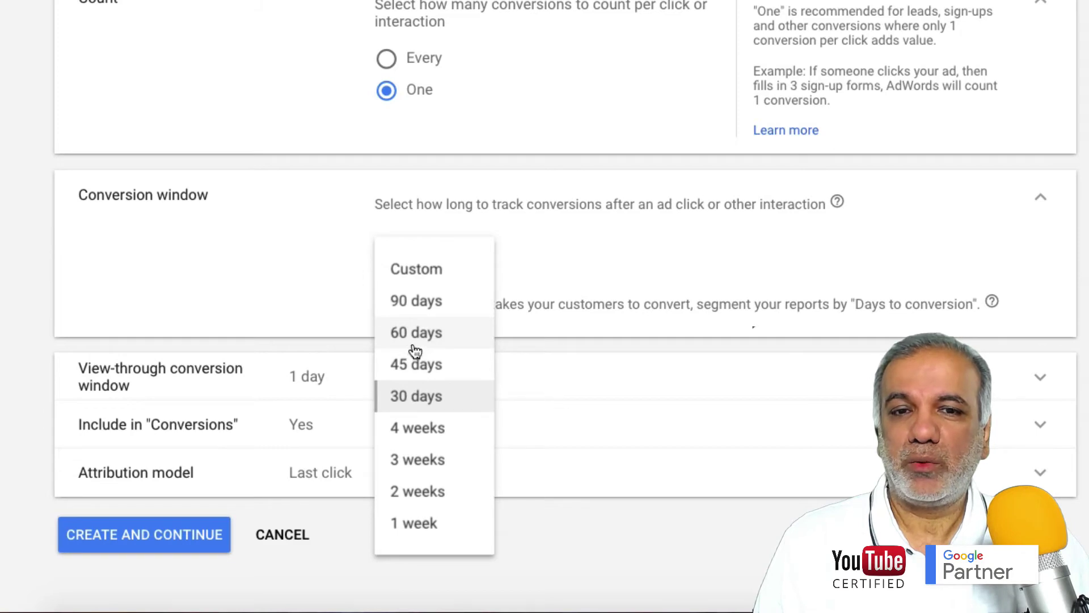
{"action": "left_click", "coordinate": [595, 242]}
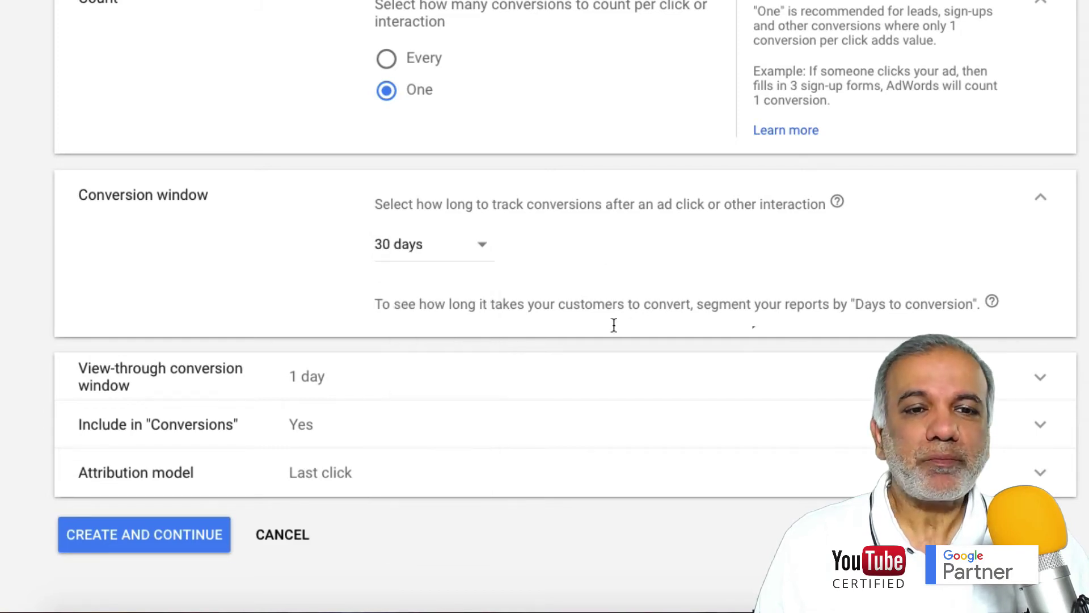
Step: Set the view-through conversion window to 30 days for tracking conversions after an impression
{"action": "left_click", "coordinate": [317, 379]}
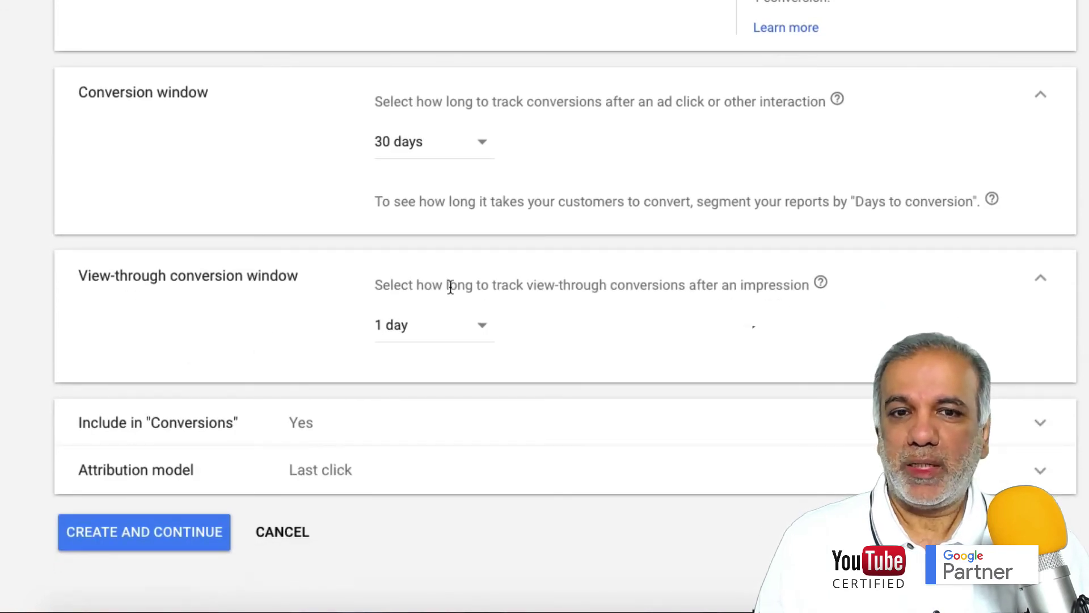
{"action": "left_click_drag", "start_coordinate": [490, 287], "coordinate": [778, 285]}
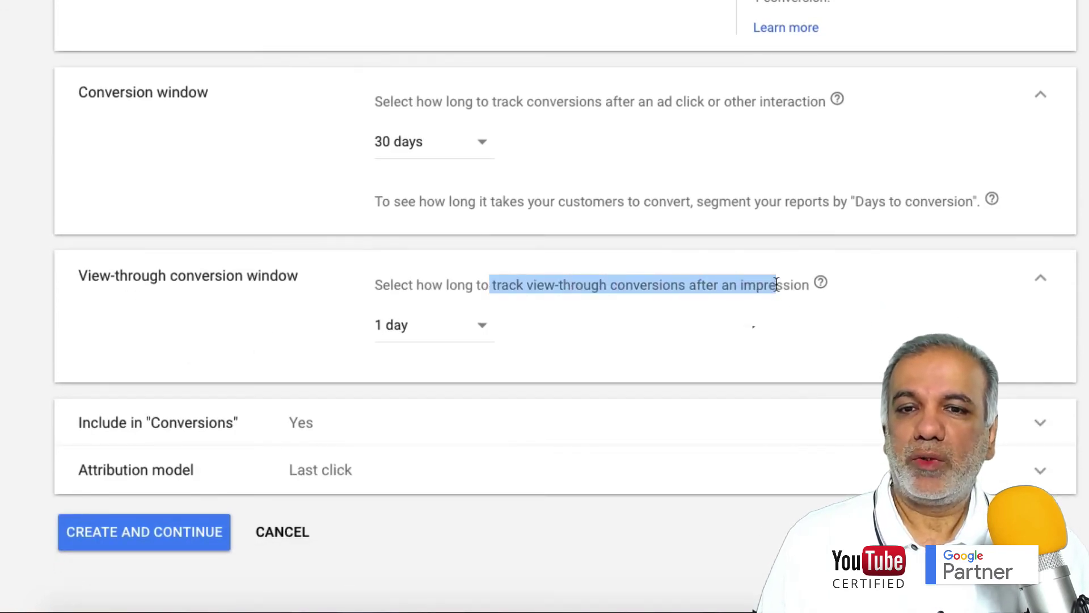
{"action": "left_click", "coordinate": [479, 326]}
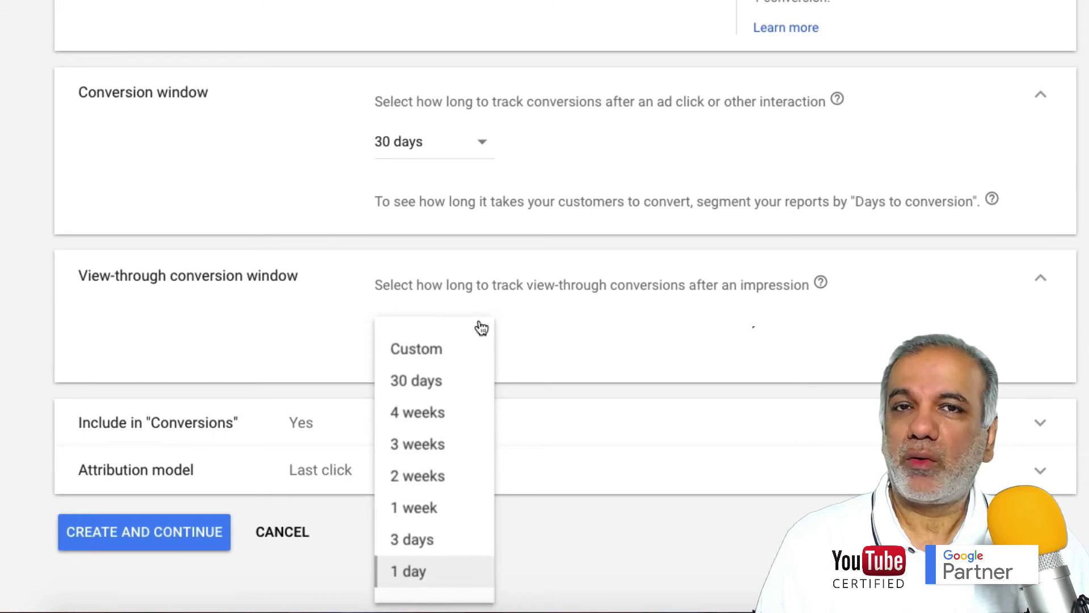
{"action": "left_click", "coordinate": [411, 382]}
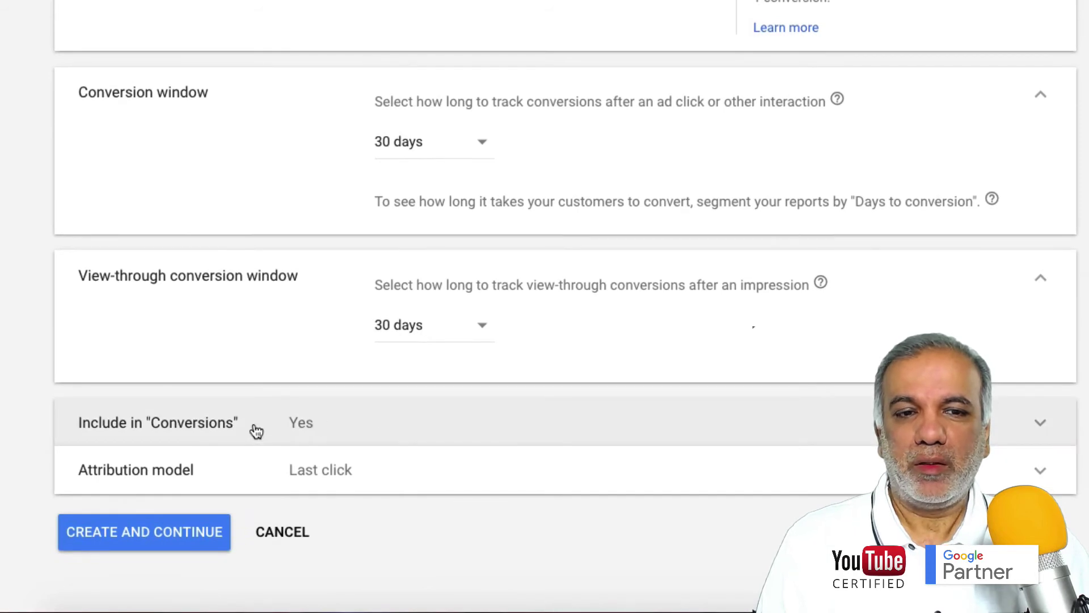
Step: Expand the Include in "Conversions" setting, exclude these conversions from the "Conversions" column, and include them again
{"action": "left_click", "coordinate": [257, 431]}
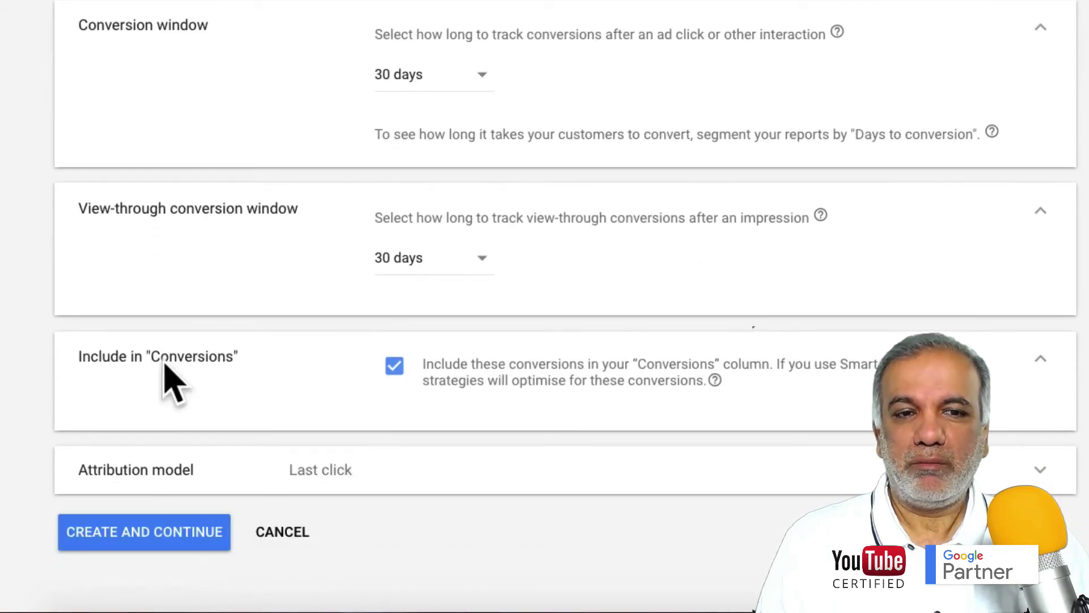
{"action": "left_click", "coordinate": [394, 368]}
{"action": "left_click", "coordinate": [394, 369]}
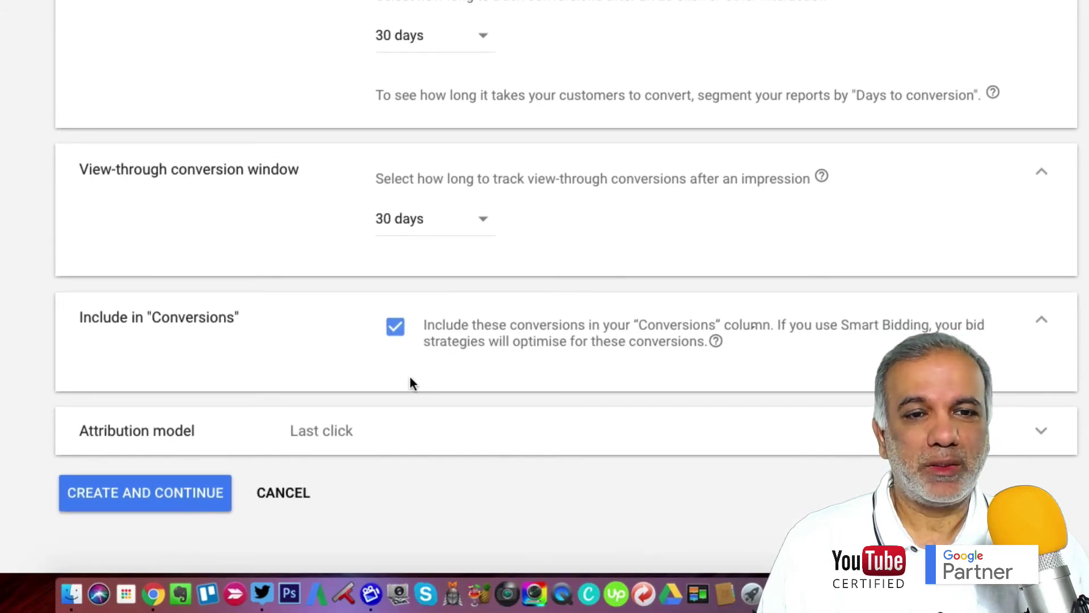
Step: Compare the available attribution models, select Last click, and create the conversion action
{"action": "left_click", "coordinate": [331, 435]}
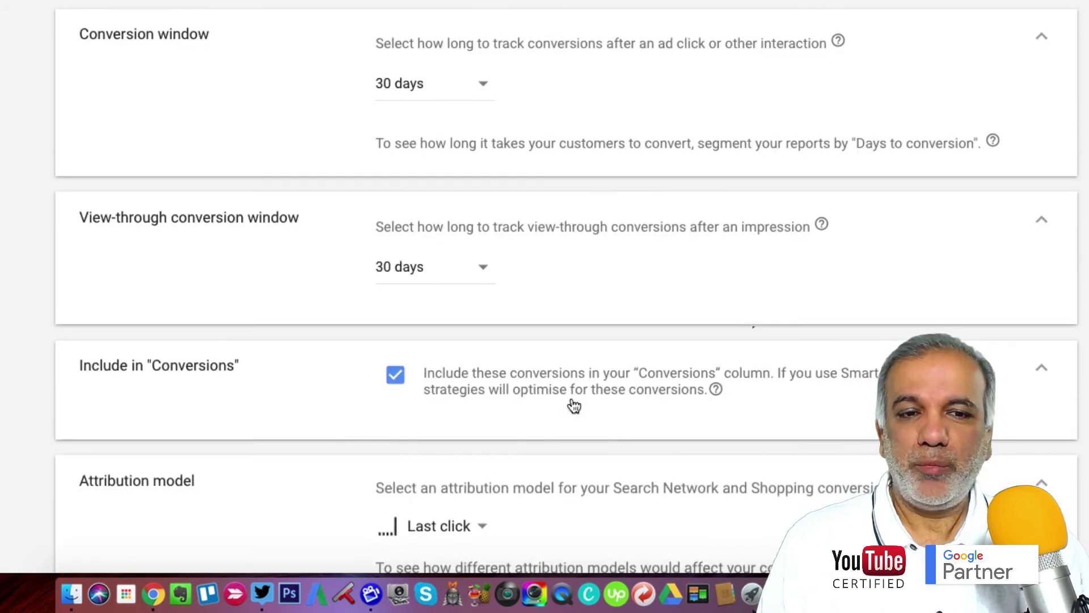
{"action": "scroll", "coordinate": [573, 404], "scroll_direction": "down", "scroll_amount": 5}
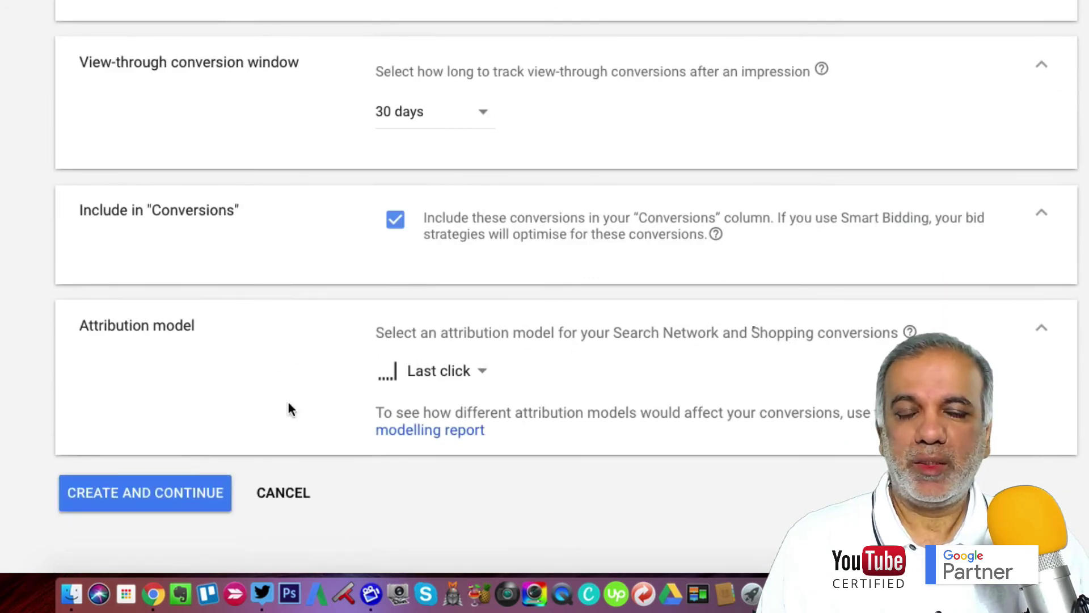
{"action": "left_click", "coordinate": [462, 376]}
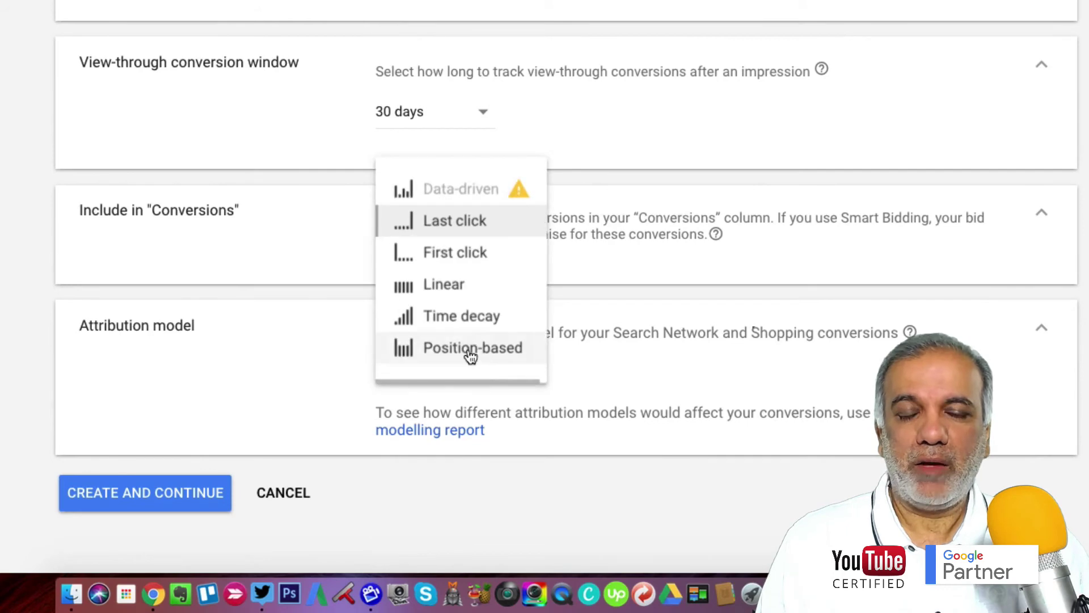
{"action": "mouse_move", "coordinate": [471, 357]}
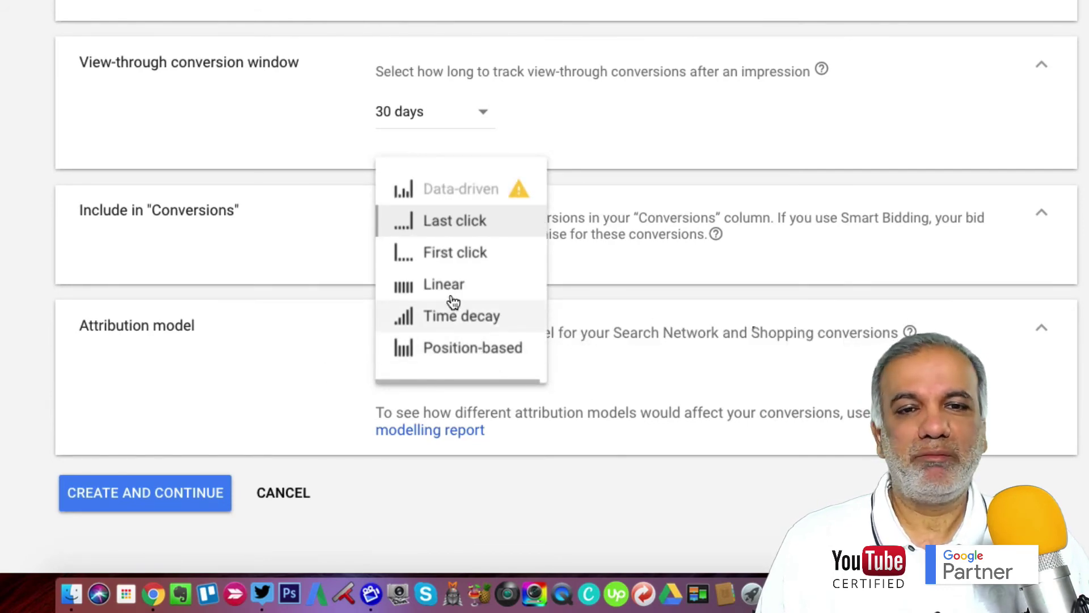
{"action": "mouse_move", "coordinate": [444, 293]}
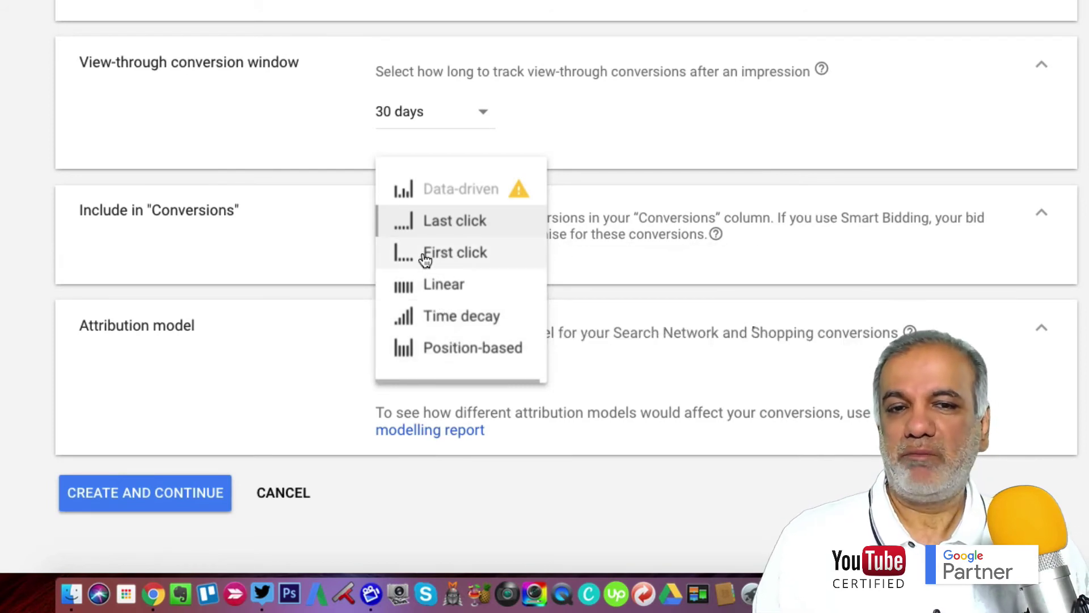
{"action": "mouse_move", "coordinate": [435, 258]}
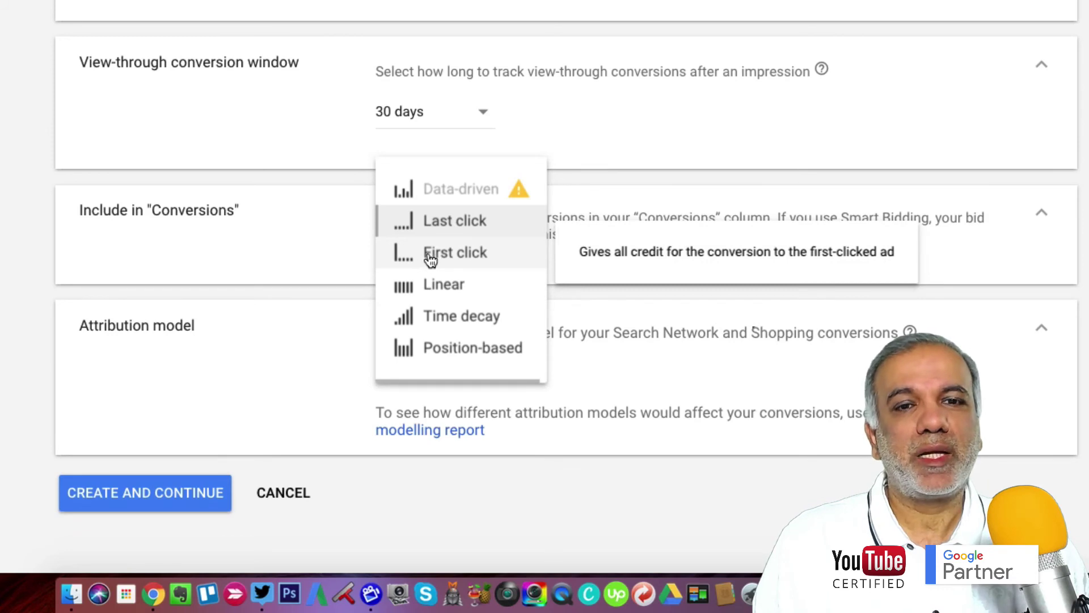
{"action": "mouse_move", "coordinate": [448, 223]}
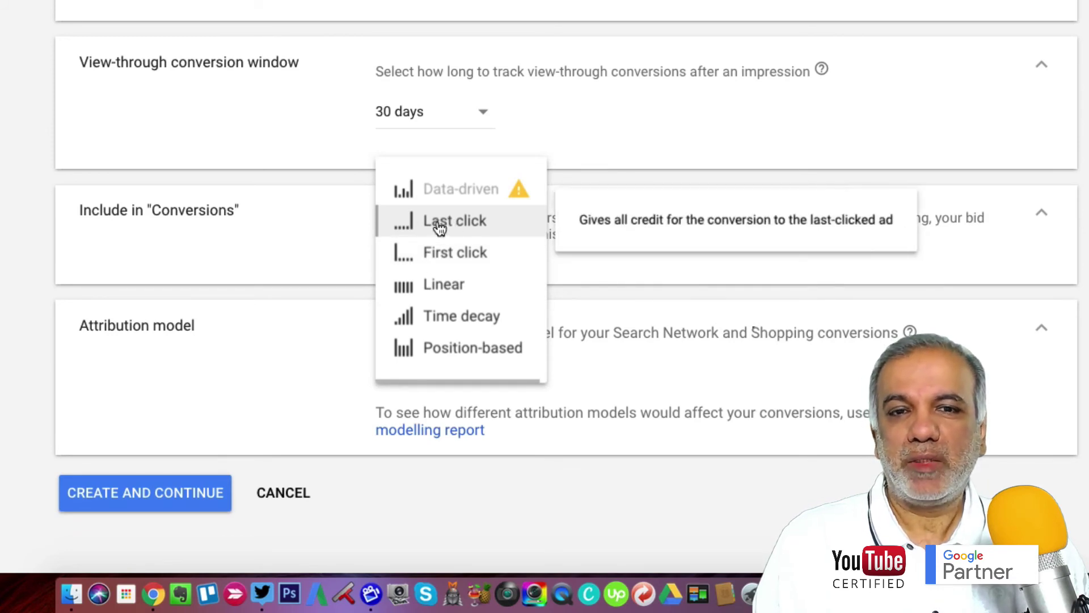
{"action": "left_click", "coordinate": [452, 224]}
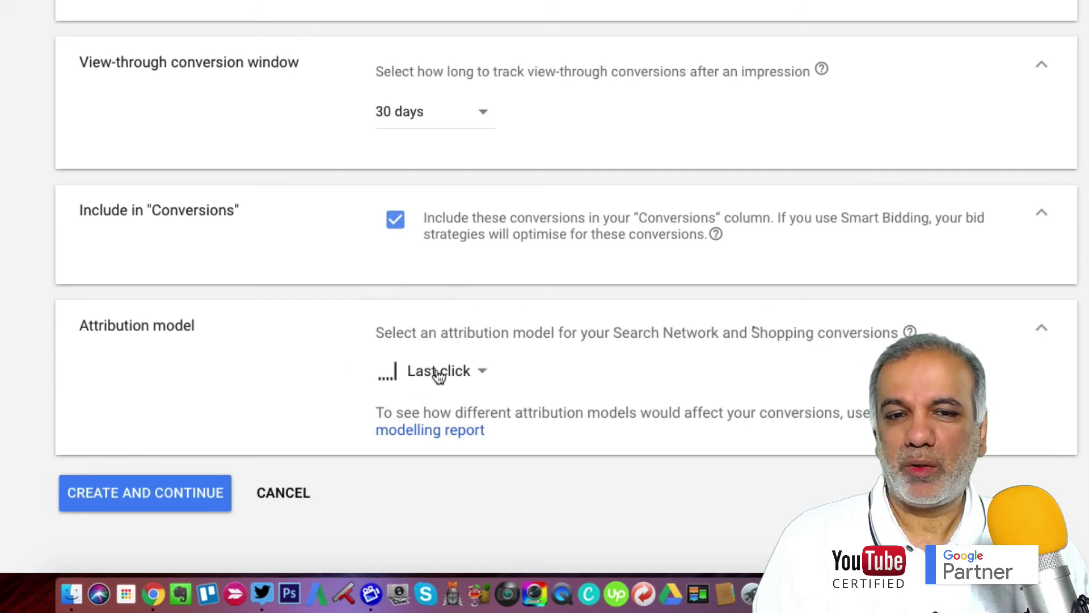
{"action": "mouse_move", "coordinate": [445, 375]}
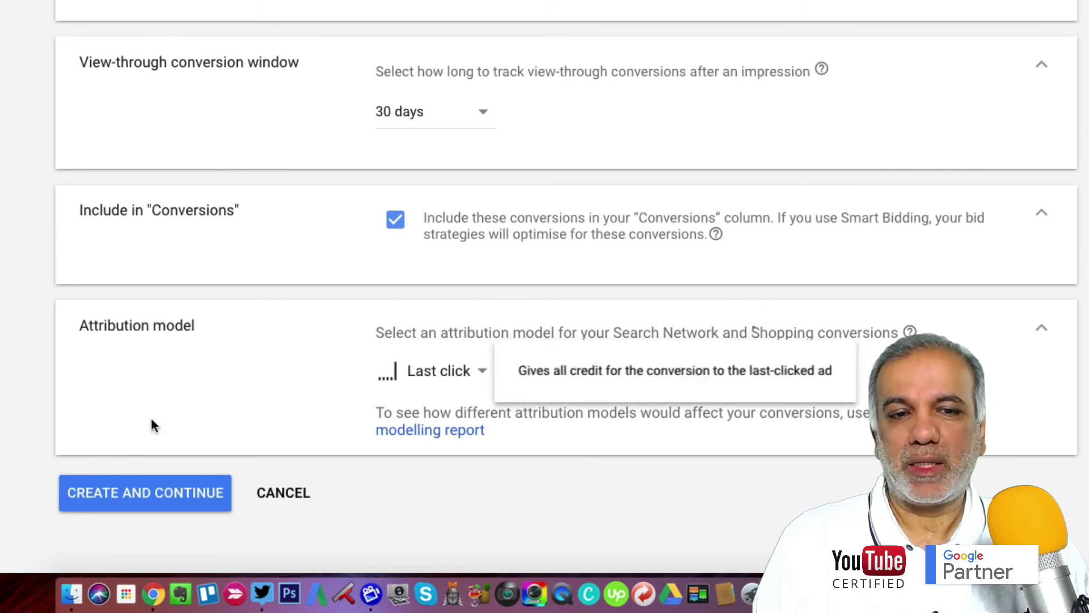
{"action": "left_click", "coordinate": [152, 495]}
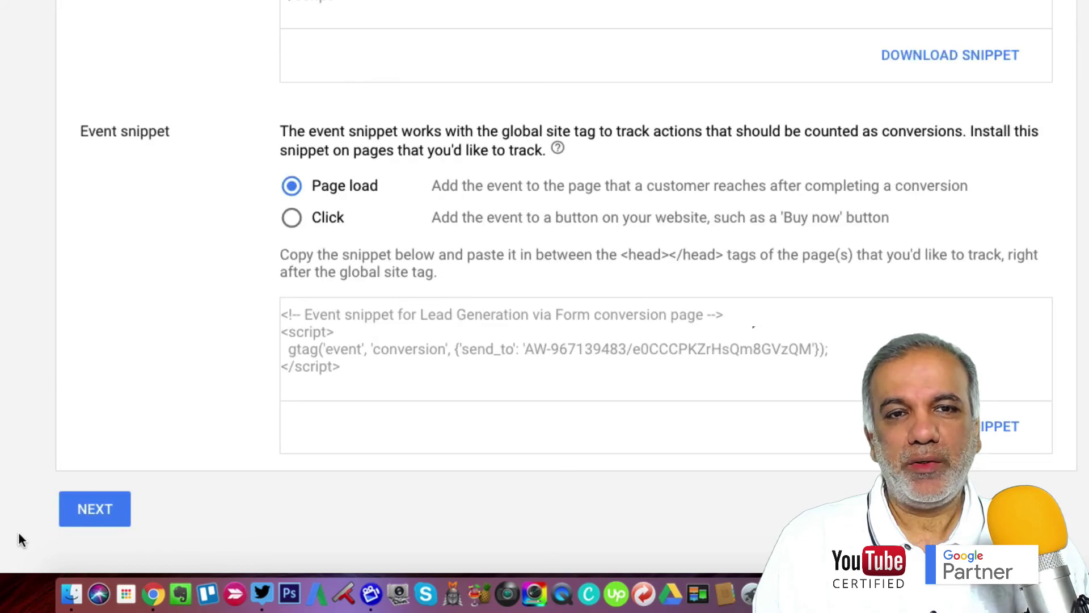
Step: Review the tag setup and read where and how often the global site tag must be installed on the website
{"action": "scroll", "coordinate": [165, 301], "scroll_direction": "up", "scroll_amount": 6}
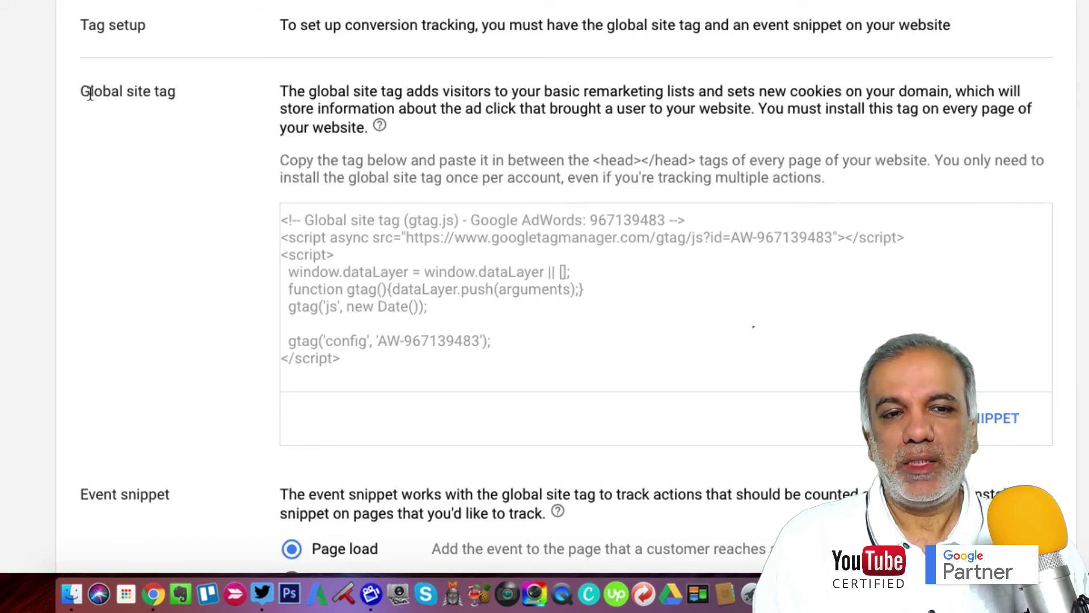
{"action": "left_click_drag", "start_coordinate": [90, 95], "coordinate": [166, 96]}
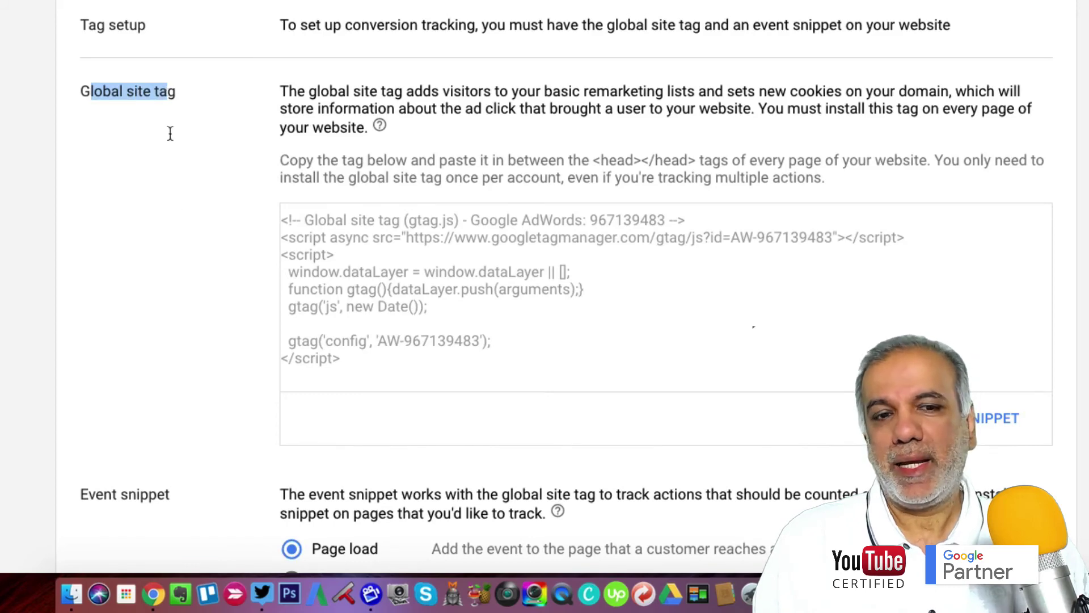
{"action": "scroll", "coordinate": [187, 243], "scroll_direction": "down", "scroll_amount": 2}
{"action": "left_click_drag", "start_coordinate": [97, 418], "coordinate": [150, 419]}
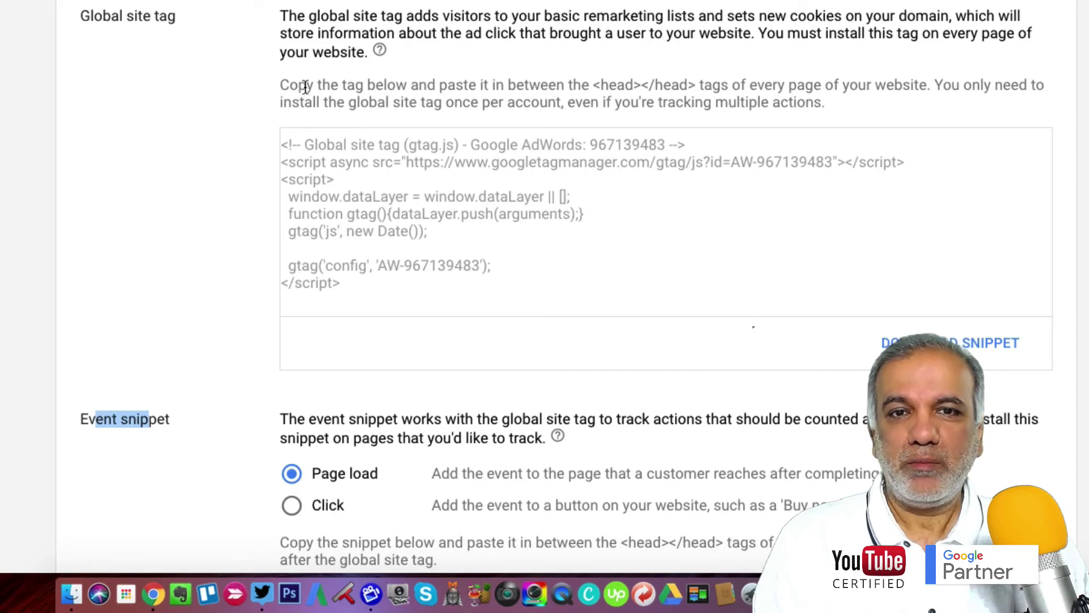
{"action": "left_click_drag", "start_coordinate": [298, 85], "coordinate": [902, 90]}
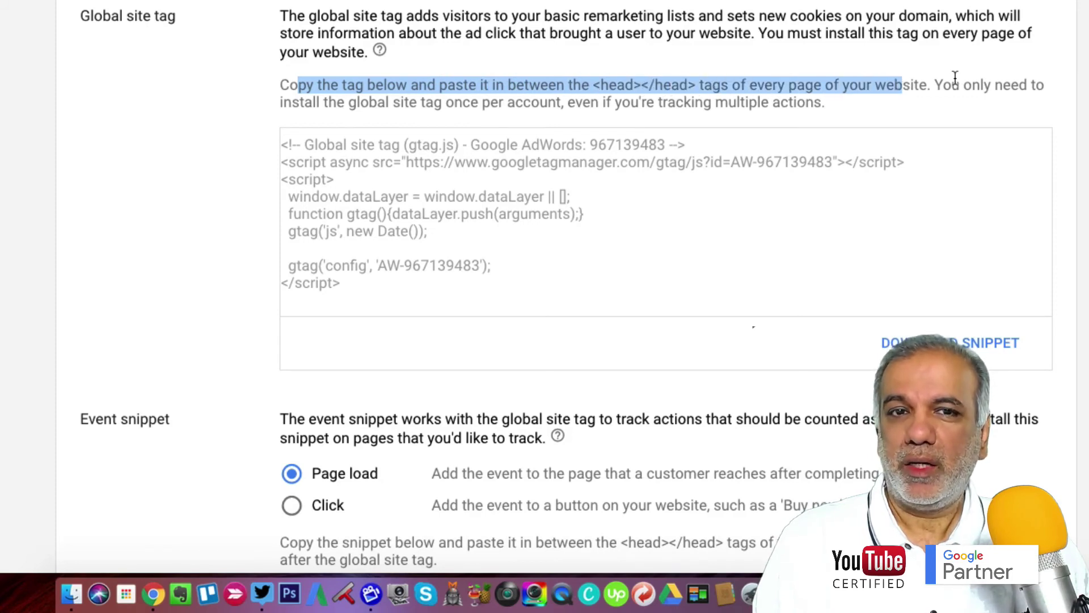
{"action": "left_click_drag", "start_coordinate": [369, 104], "coordinate": [572, 101]}
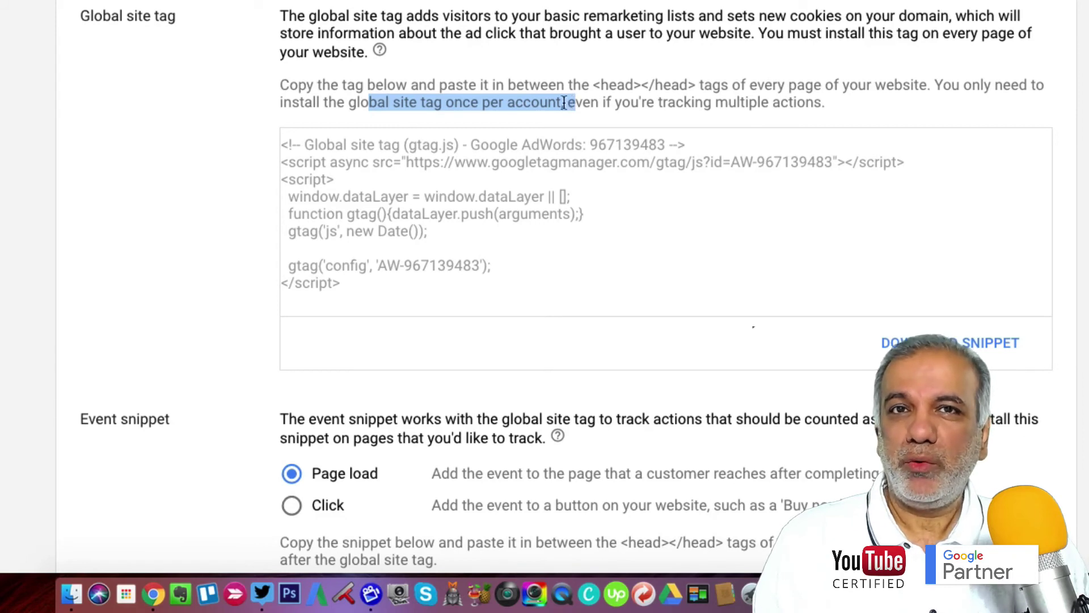
{"action": "left_click", "coordinate": [553, 105]}
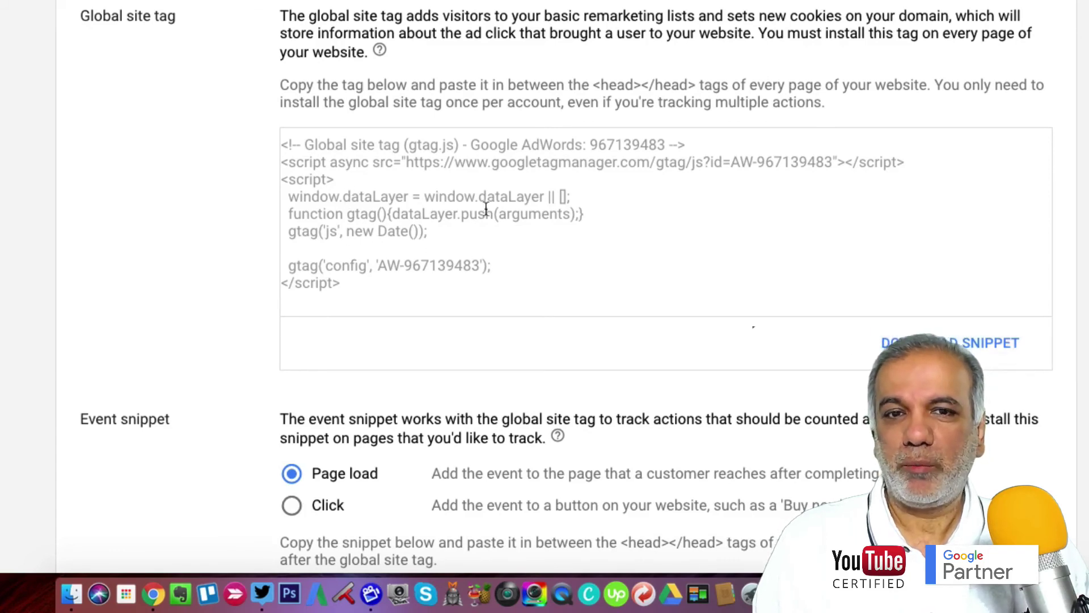
Step: Examine the page-load event snippet for the lead form conversion and read its placement instructions
{"action": "scroll", "coordinate": [445, 191], "scroll_direction": "down", "scroll_amount": 5}
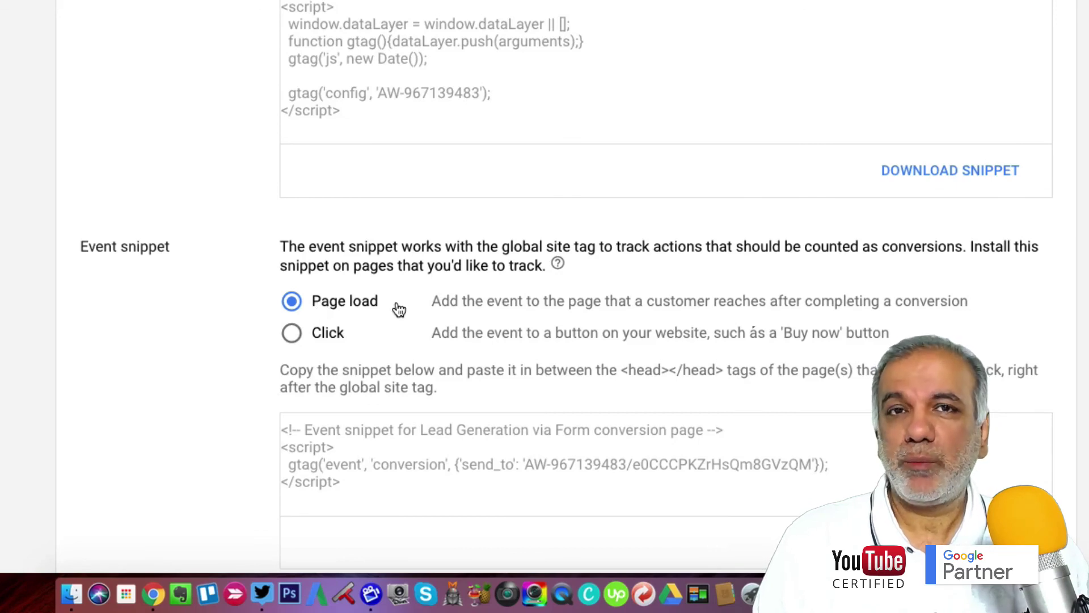
{"action": "left_click_drag", "start_coordinate": [327, 430], "coordinate": [401, 462]}
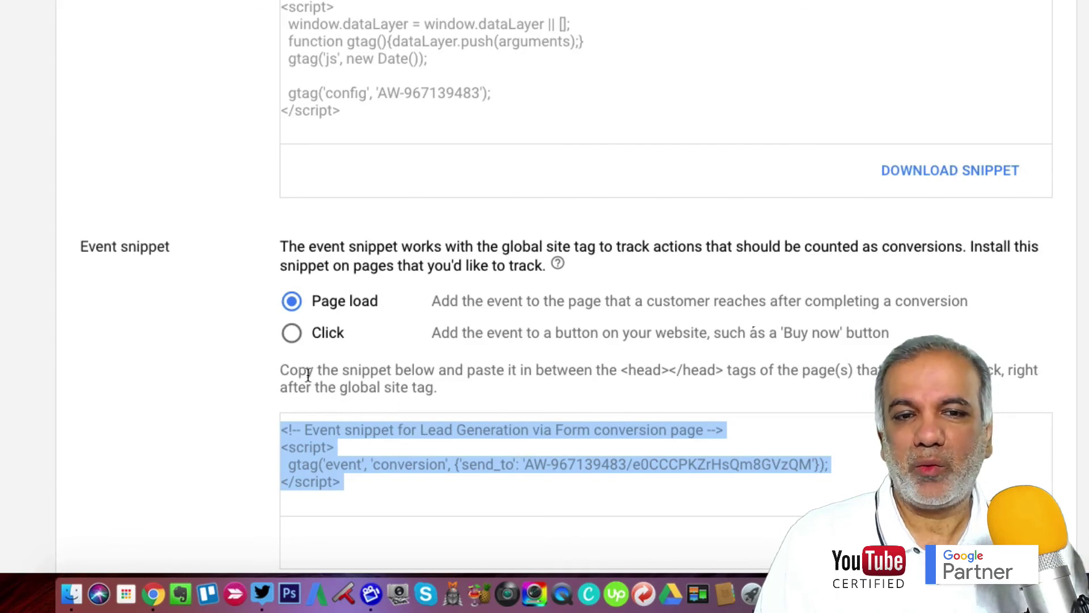
{"action": "left_click_drag", "start_coordinate": [308, 375], "coordinate": [437, 388]}
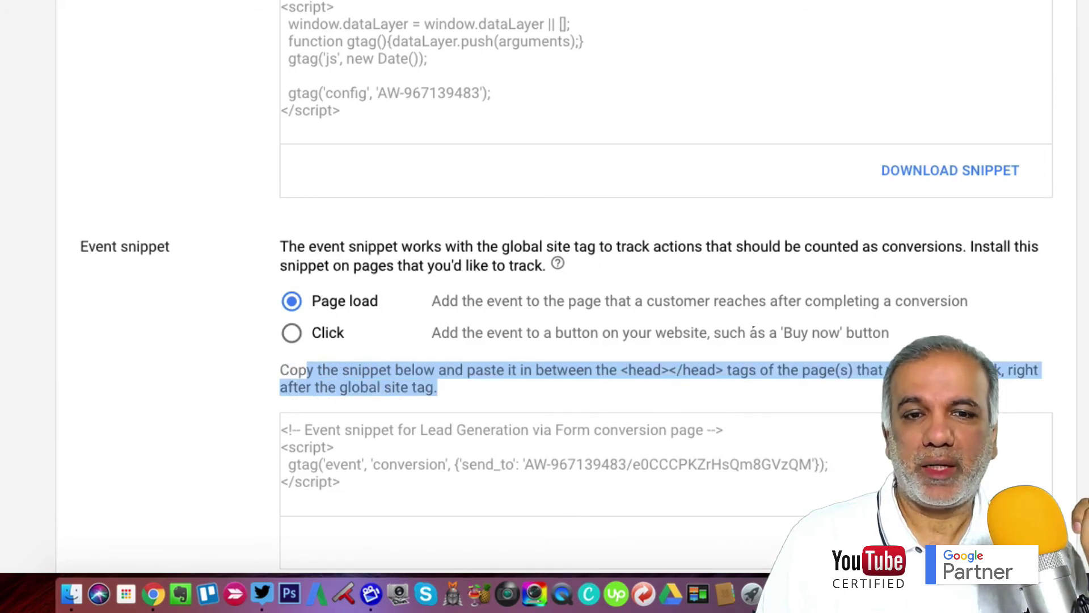
{"action": "left_click", "coordinate": [428, 406]}
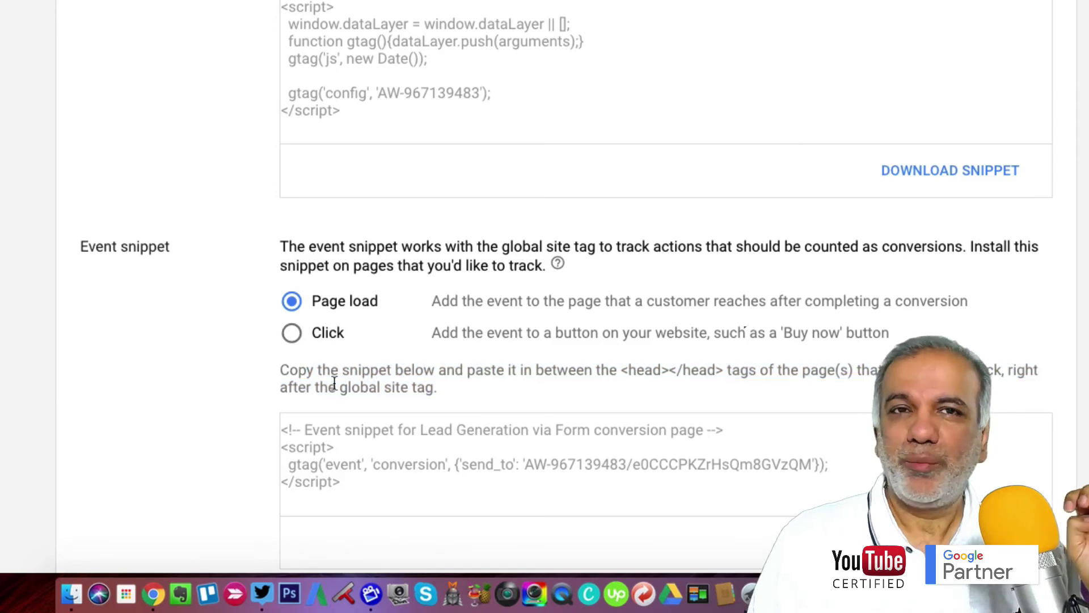